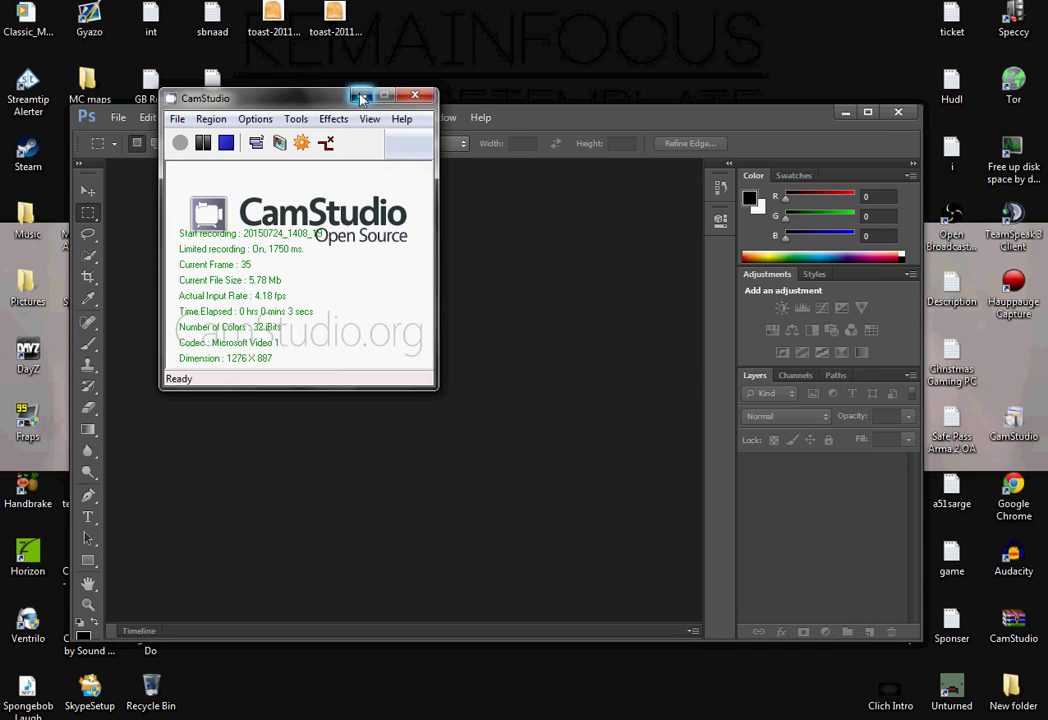
# Hide the recorder, nudge the empty Photoshop window up-left, then minimize Photoshop
pyautogui.click(357, 96)
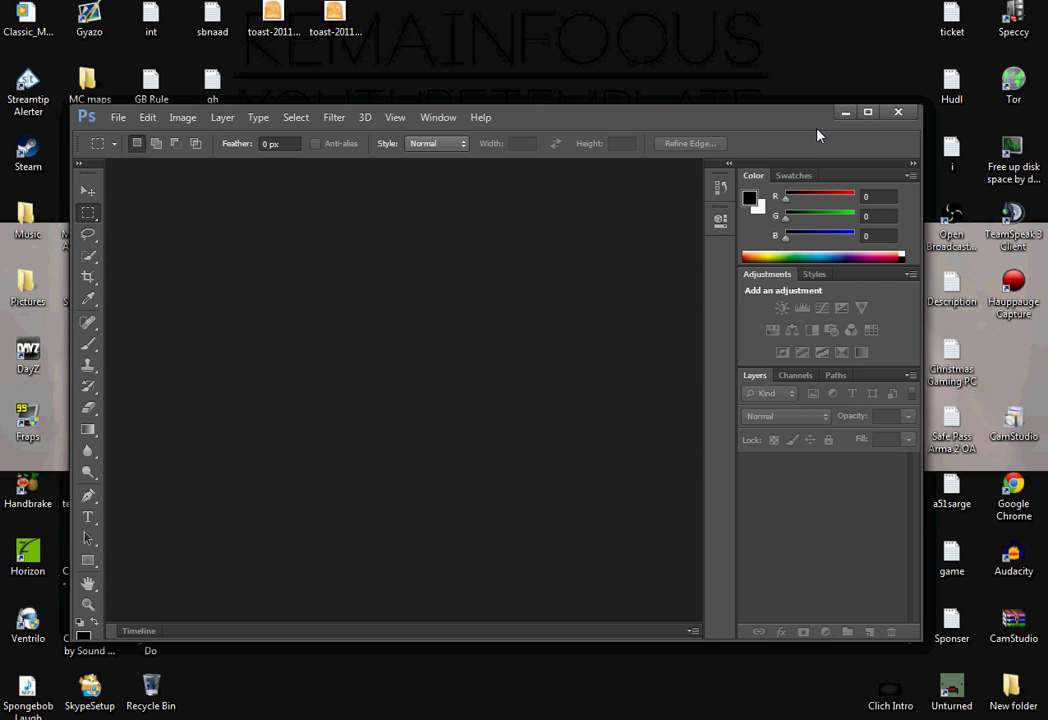
pyautogui.moveTo(612, 119)
pyautogui.mouseDown()
pyautogui.moveTo(531, 108)
pyautogui.moveTo(713, 159)
pyautogui.moveTo(602, 120)
pyautogui.mouseUp()
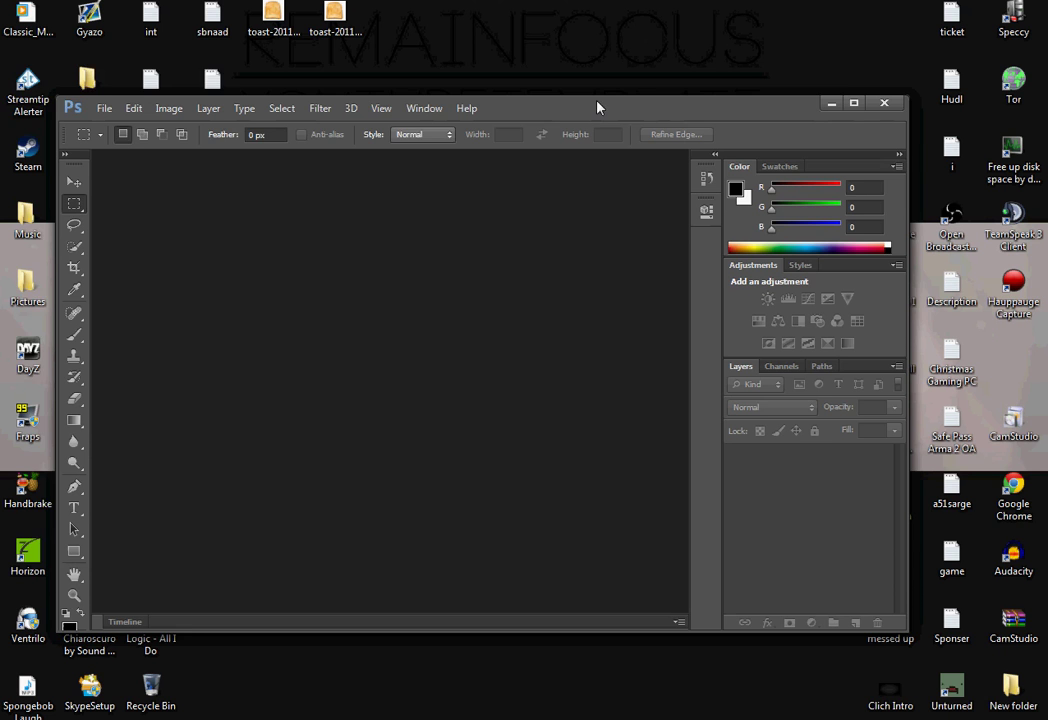
pyautogui.moveTo(590, 103); pyautogui.dragTo(568, 82)
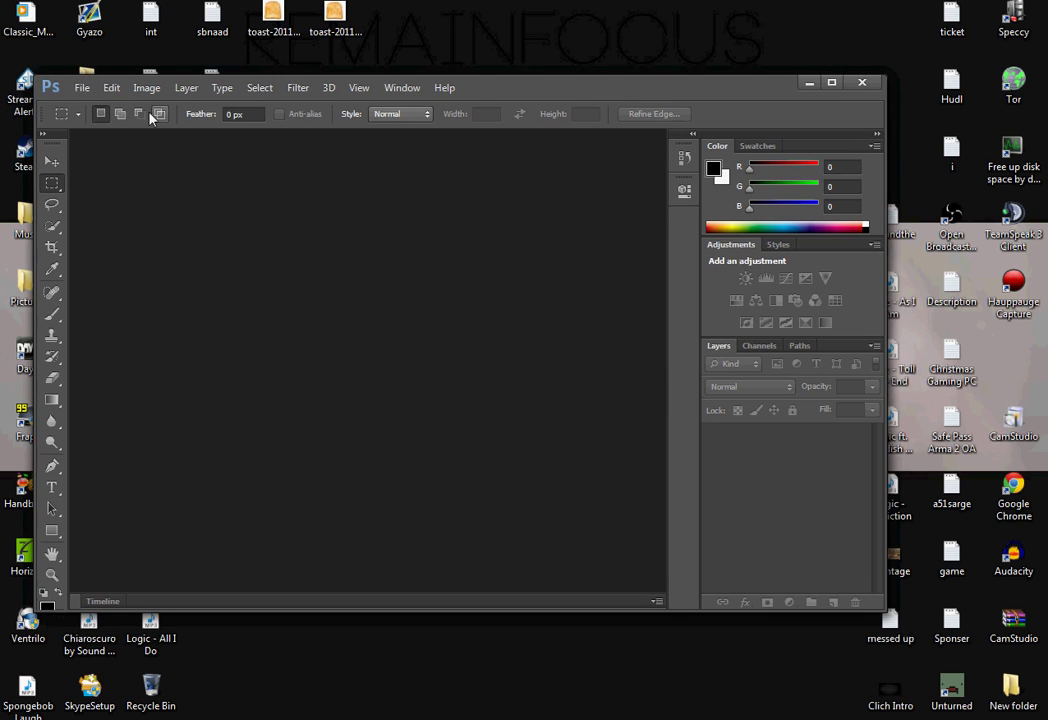
pyautogui.click(809, 83)
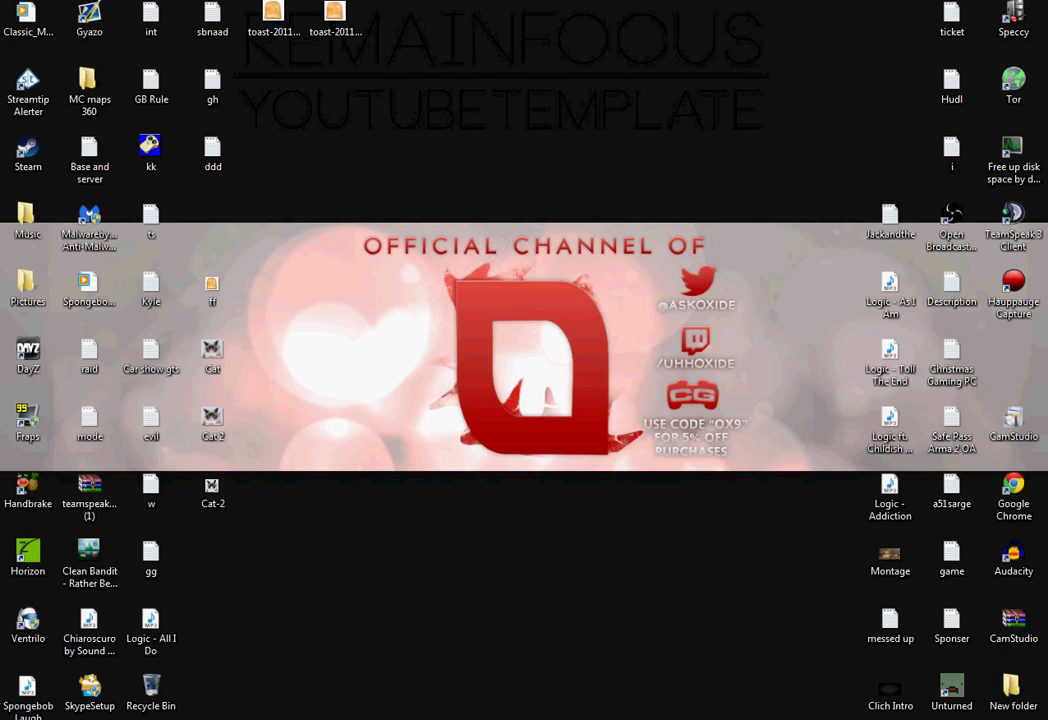
# Restore TeamSpeak from the system tray with Show and move its window to screen centre
pyautogui.click(969, 719)
pyautogui.rightClick(1008, 613)
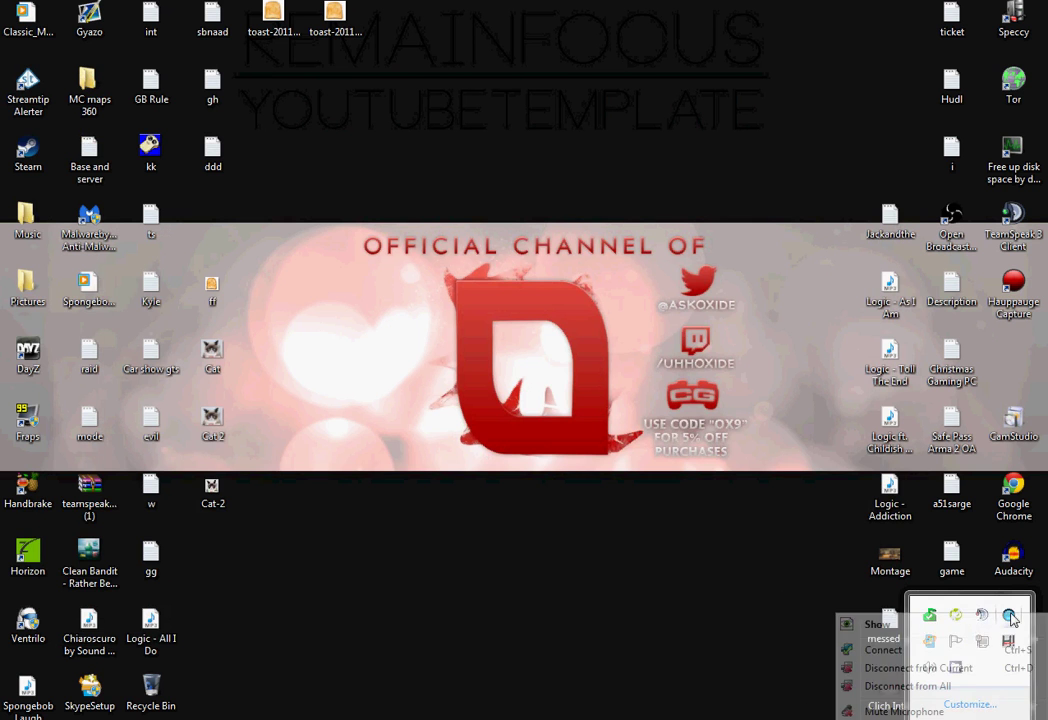
pyautogui.click(877, 625)
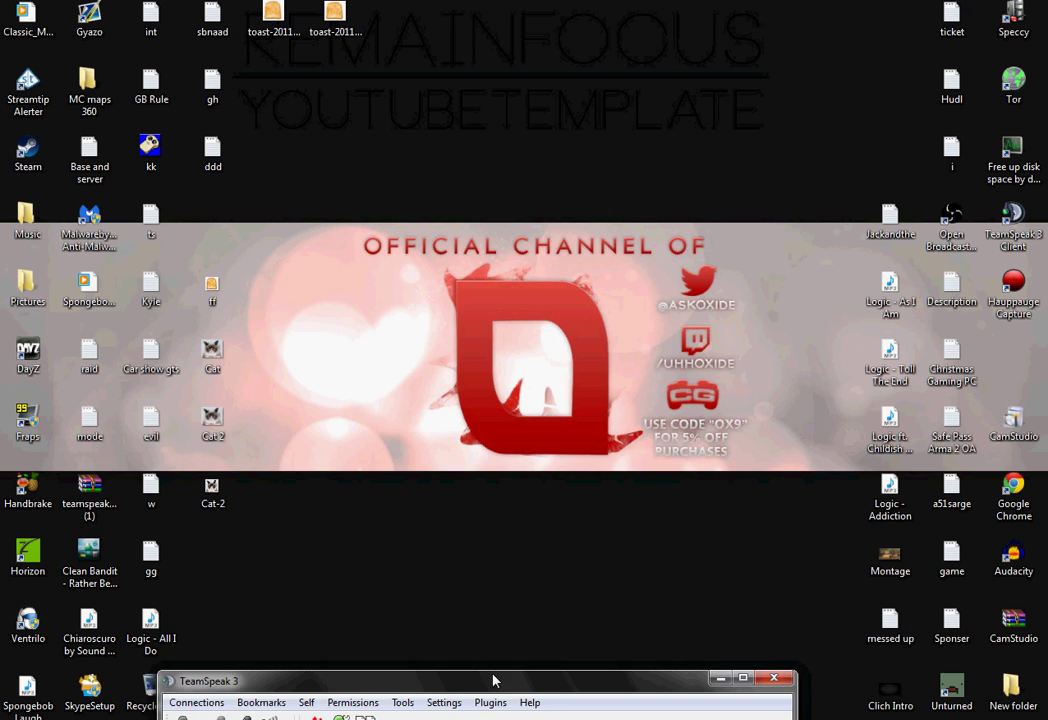
pyautogui.moveTo(505, 690); pyautogui.dragTo(492, 138)
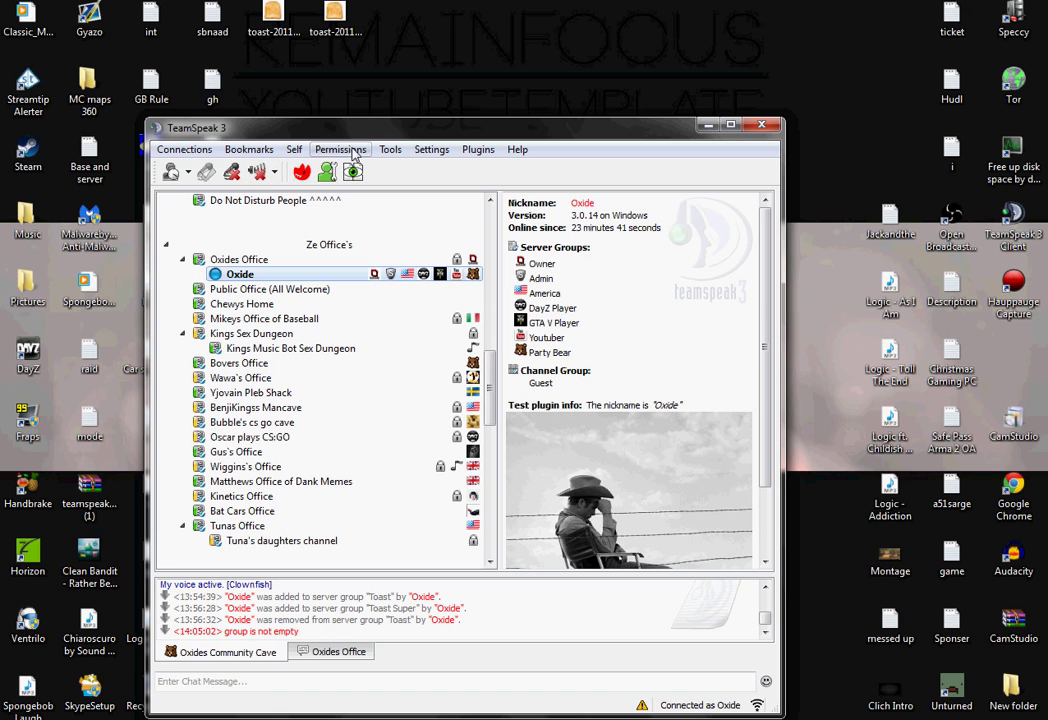
# Look at the Server Groups permissions window, then close it
pyautogui.click(352, 150)
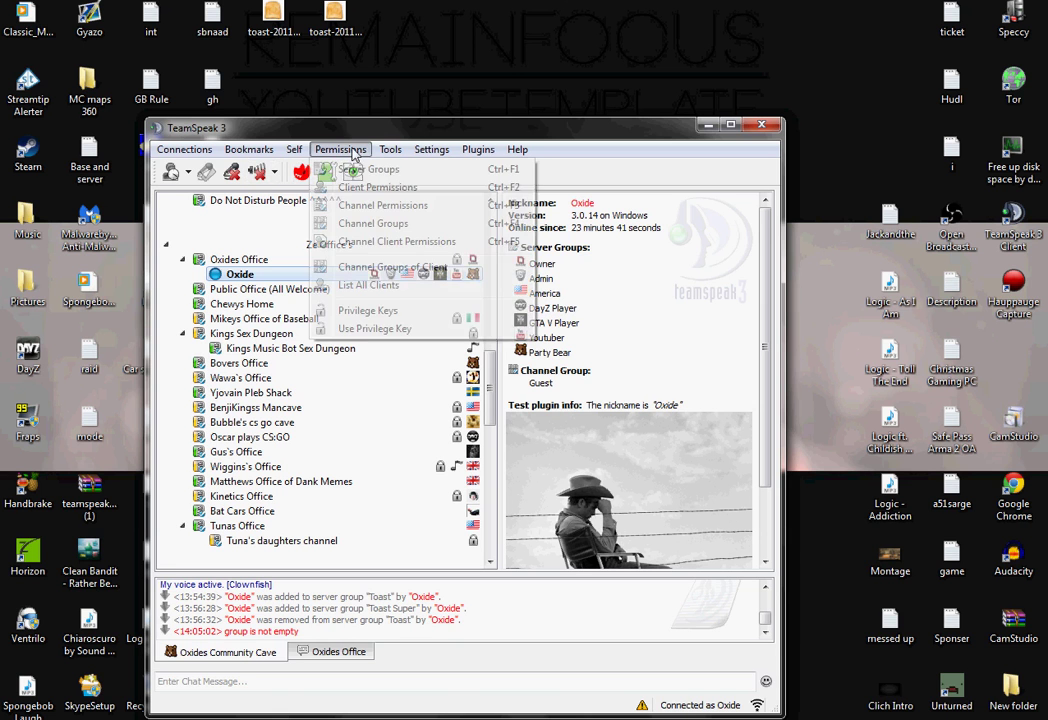
pyautogui.click(340, 168)
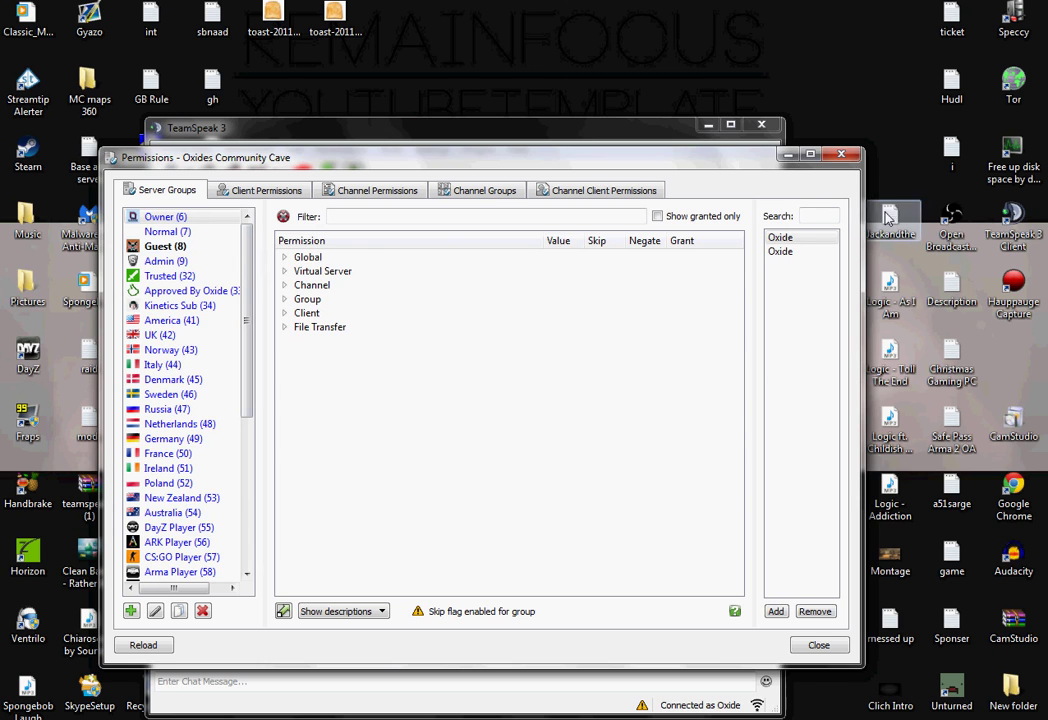
pyautogui.click(841, 155)
# Uncheck Advanced permissions system in Settings > Options > Application and save with OK
pyautogui.click(450, 152)
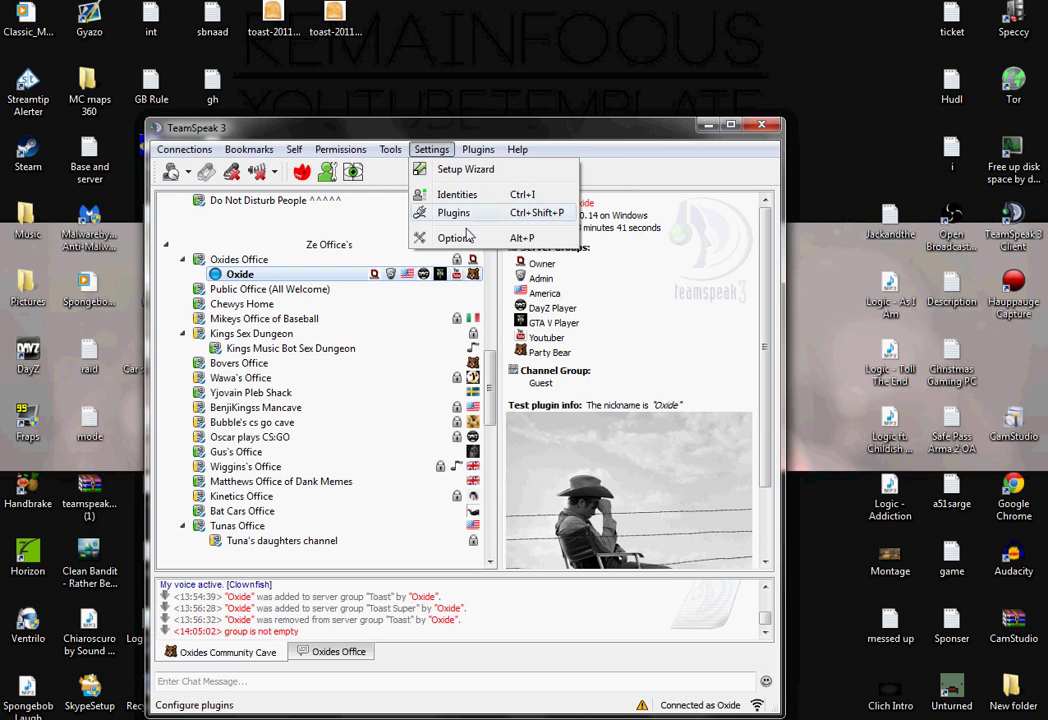
pyautogui.click(452, 238)
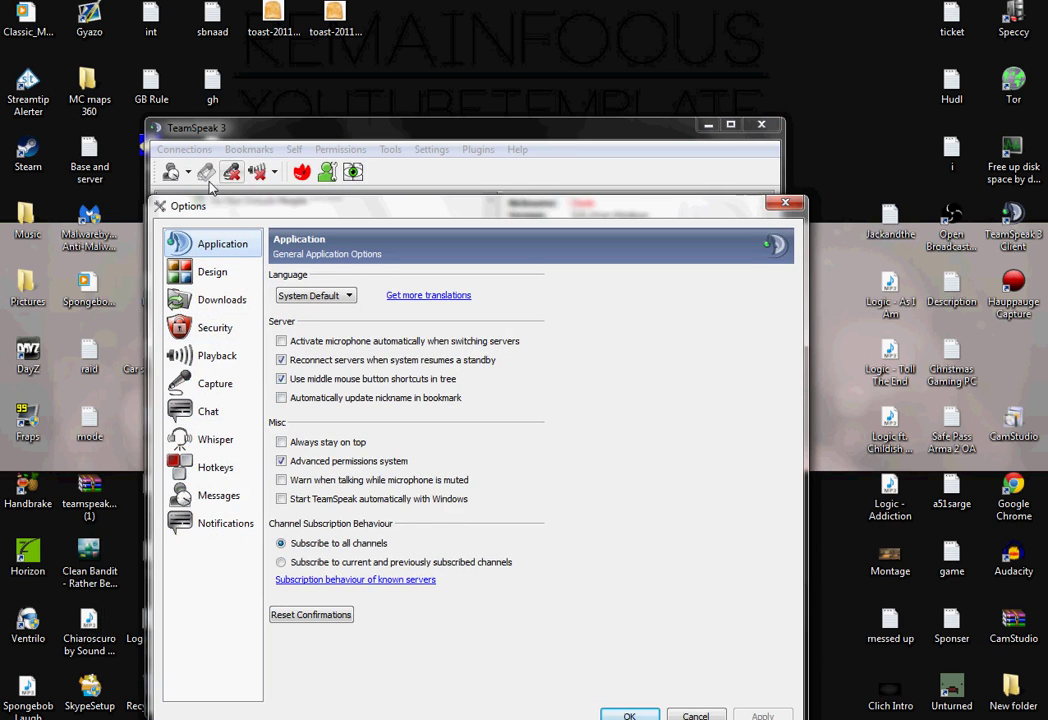
pyautogui.moveTo(378, 196); pyautogui.dragTo(396, 163)
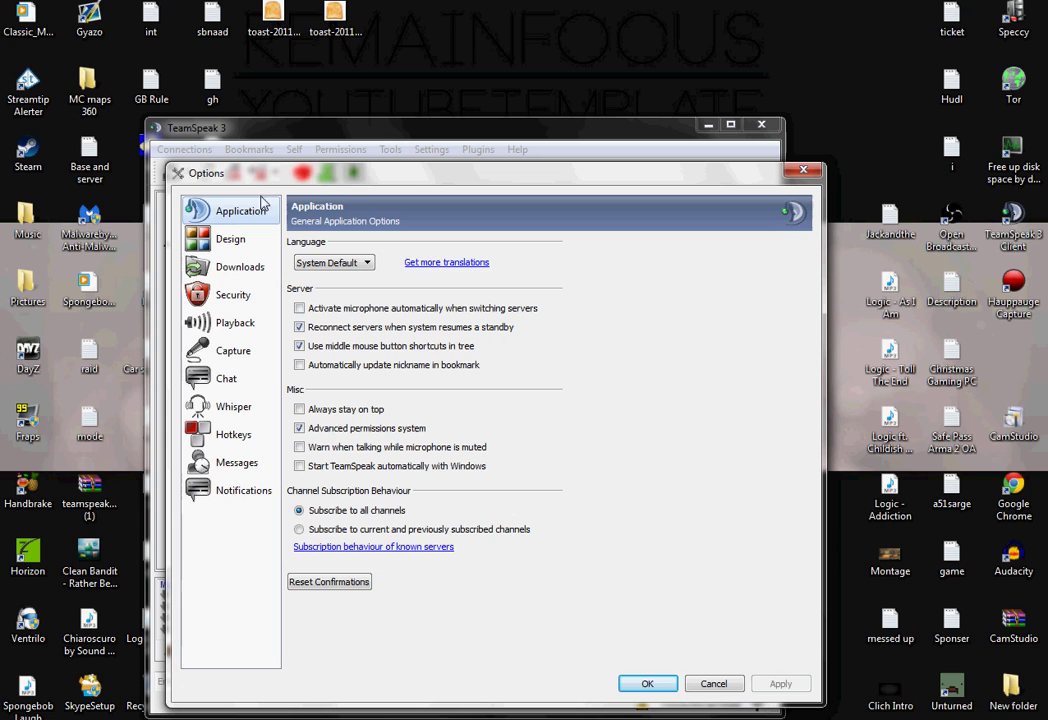
pyautogui.click(299, 428)
pyautogui.click(299, 428)
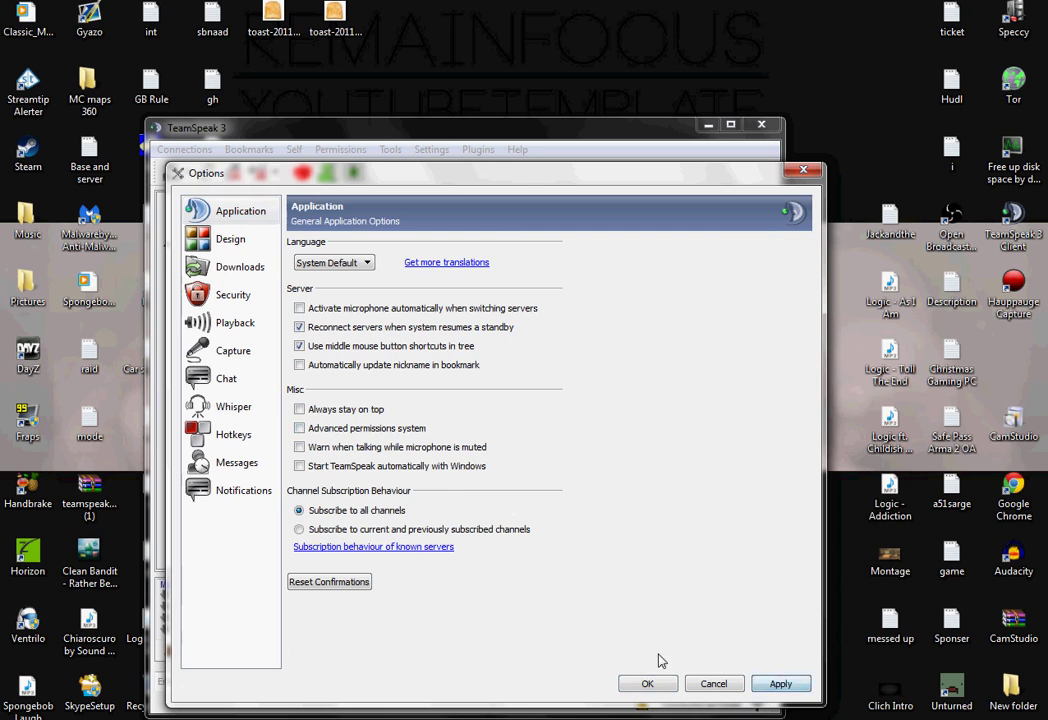
pyautogui.click(655, 683)
pyautogui.click(340, 149)
pyautogui.click(365, 170)
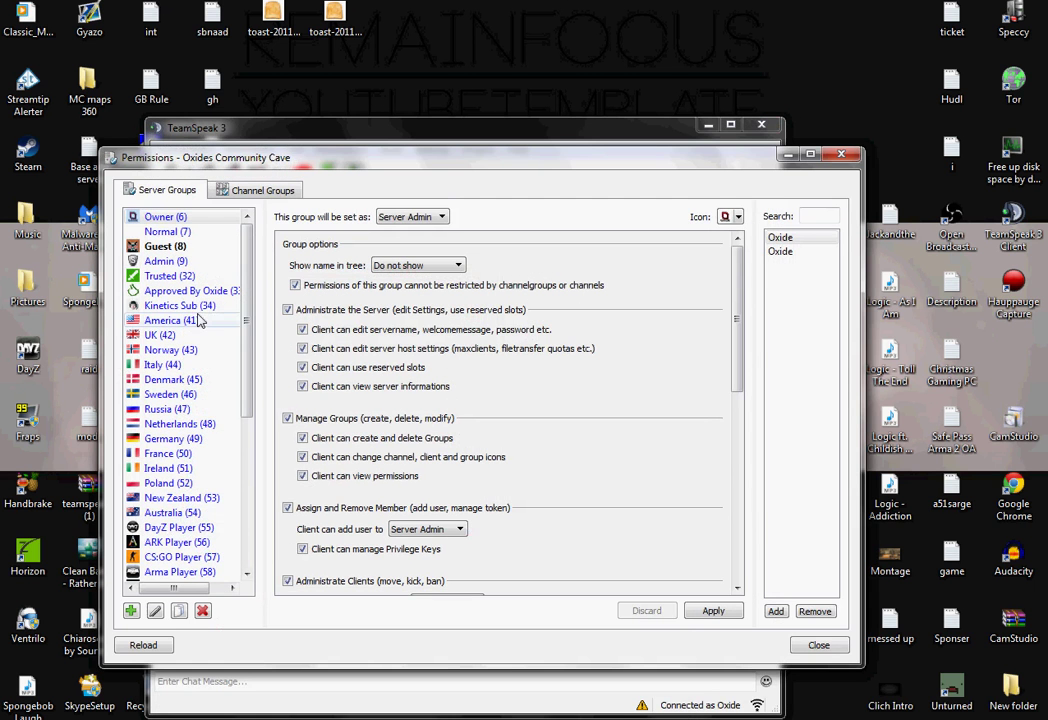
# Close the simplified Server Groups editor and minimize TeamSpeak
pyautogui.moveTo(246, 320); pyautogui.dragTo(246, 250)
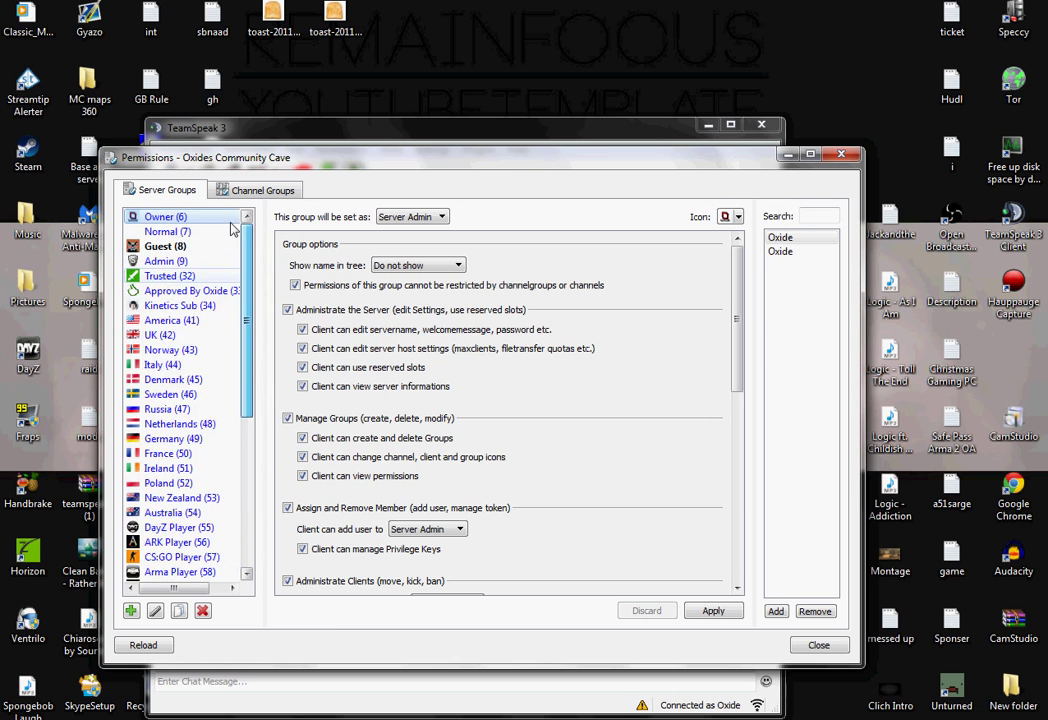
pyautogui.click(841, 155)
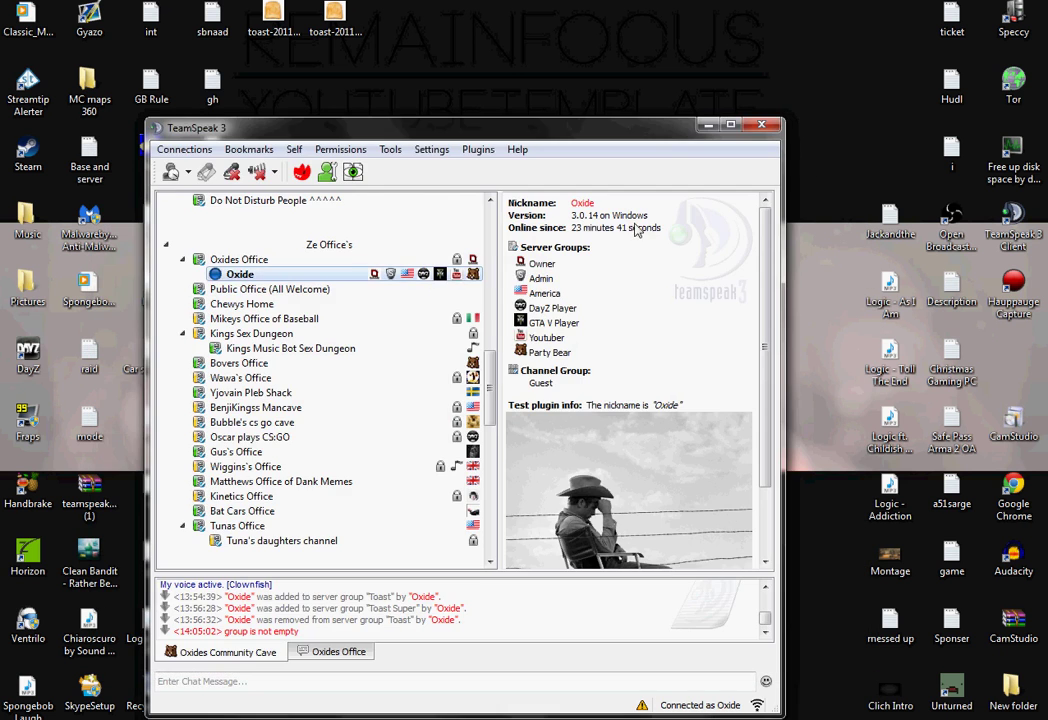
pyautogui.click(708, 126)
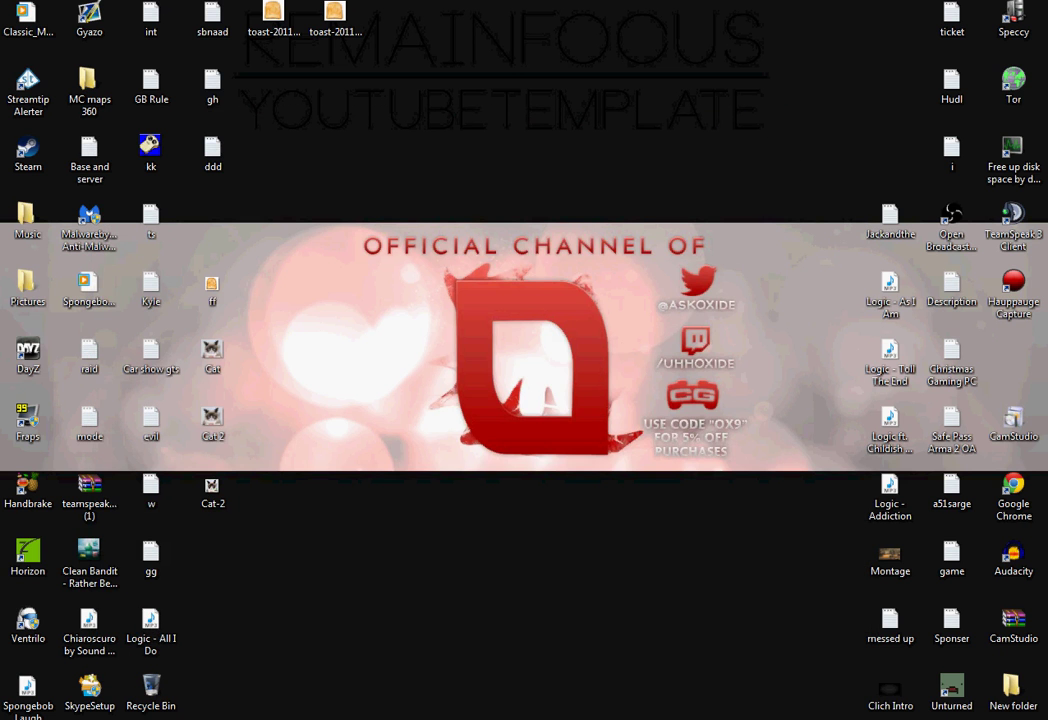
# Switch to Chrome and search Google for 'Obama'
pyautogui.hotkey('alt', 'Tab')
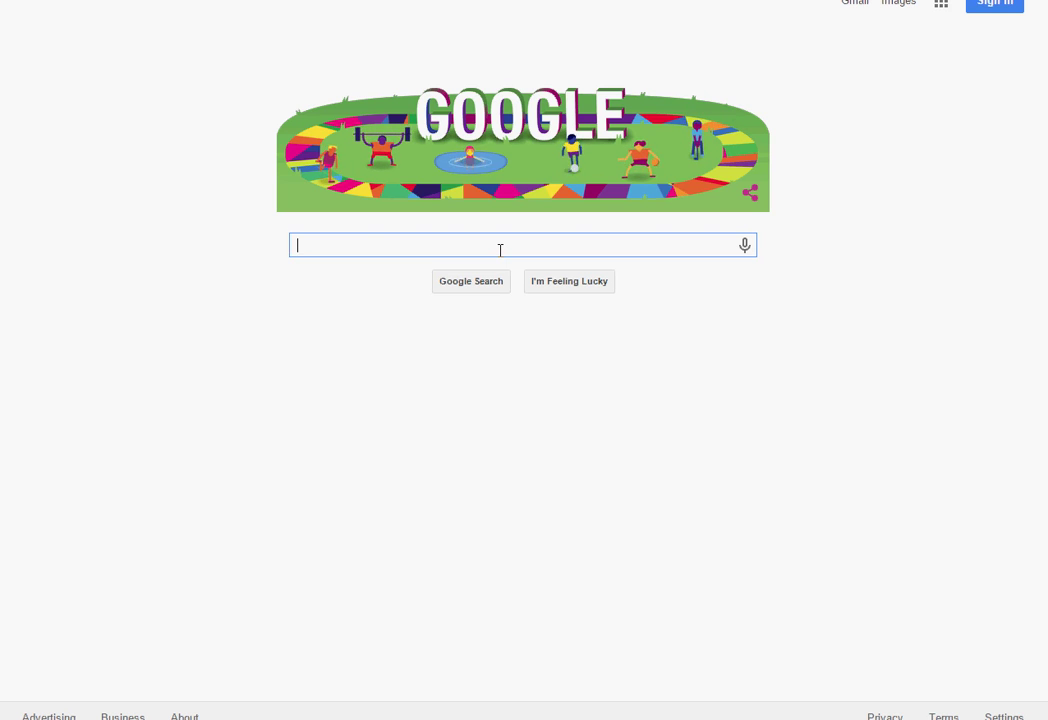
pyautogui.write('DD')
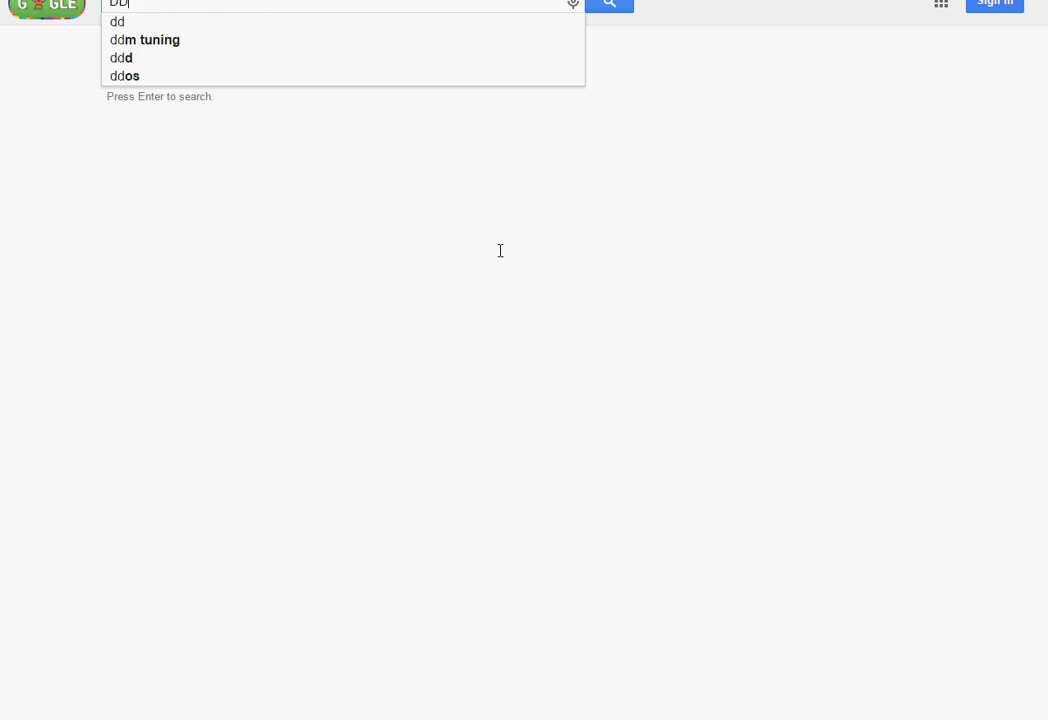
pyautogui.press('BackSpace')
pyautogui.press('BackSpace')
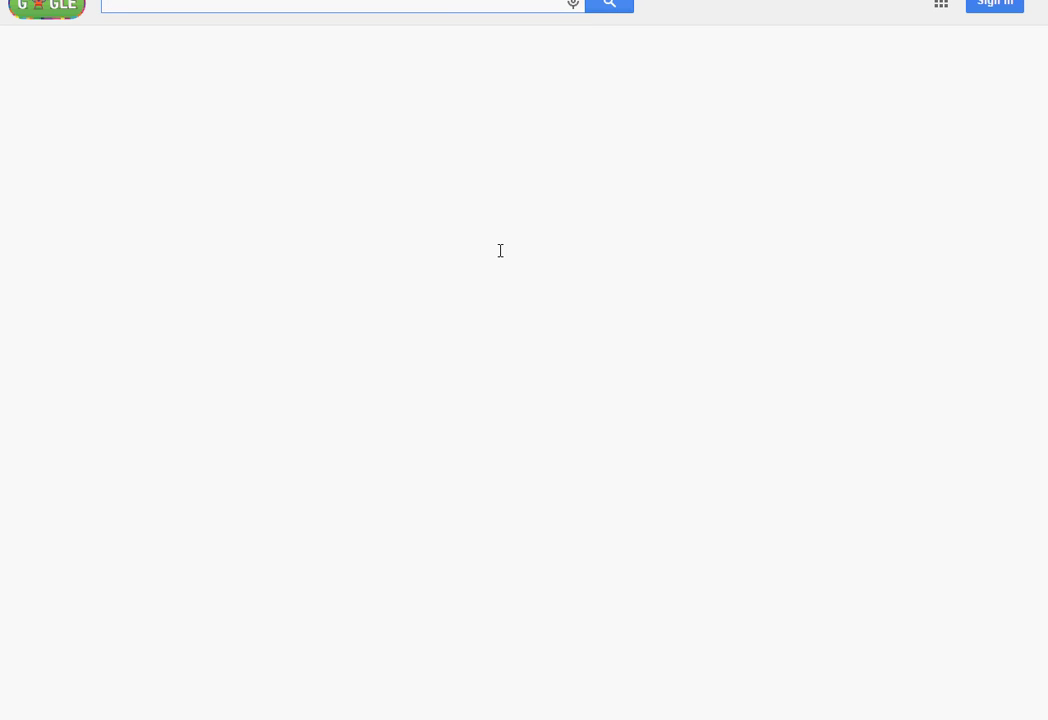
pyautogui.write('O')
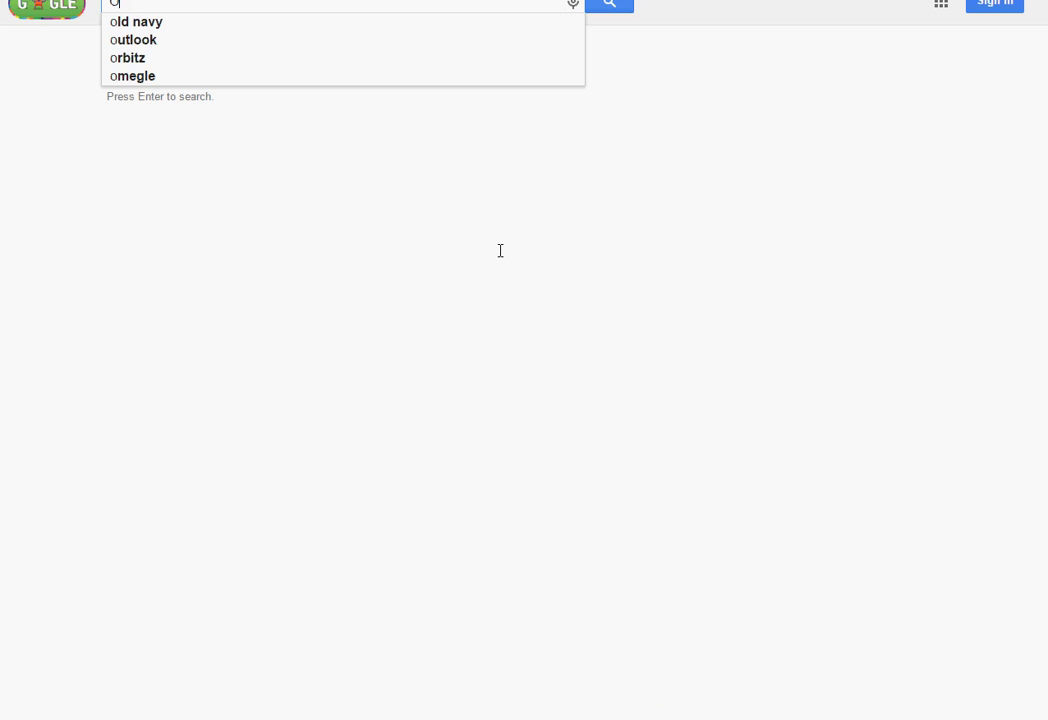
pyautogui.write('bama')
pyautogui.press('Return')
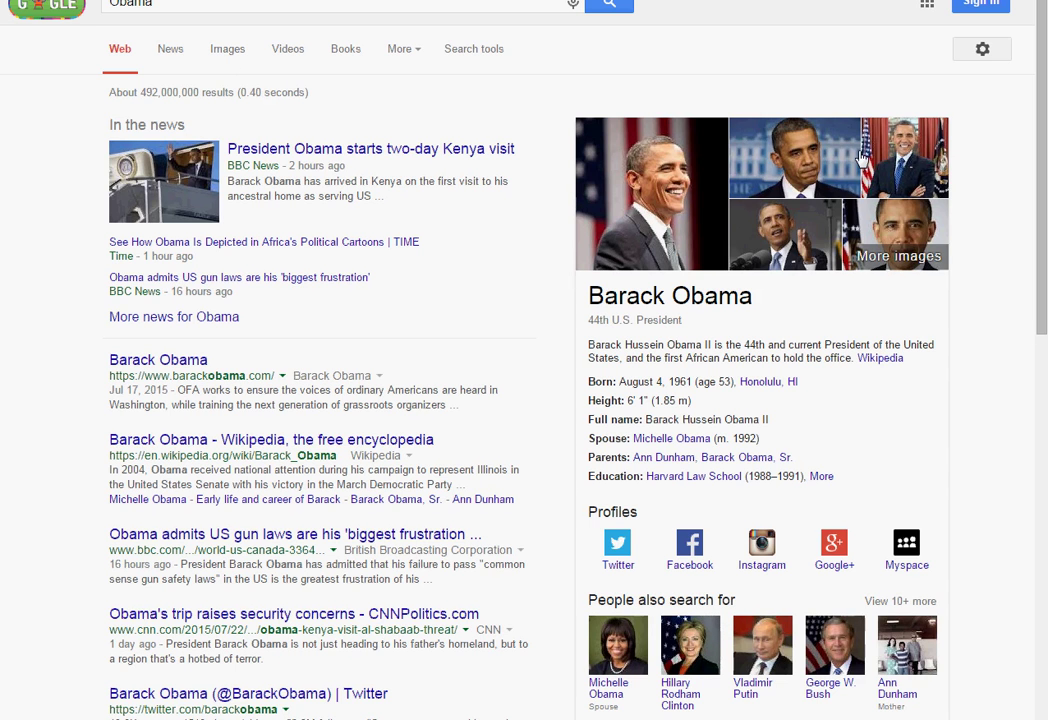
# Preview the first Obama image result, the Washington Post photo, and capture it with Gyazo
pyautogui.click(805, 180)
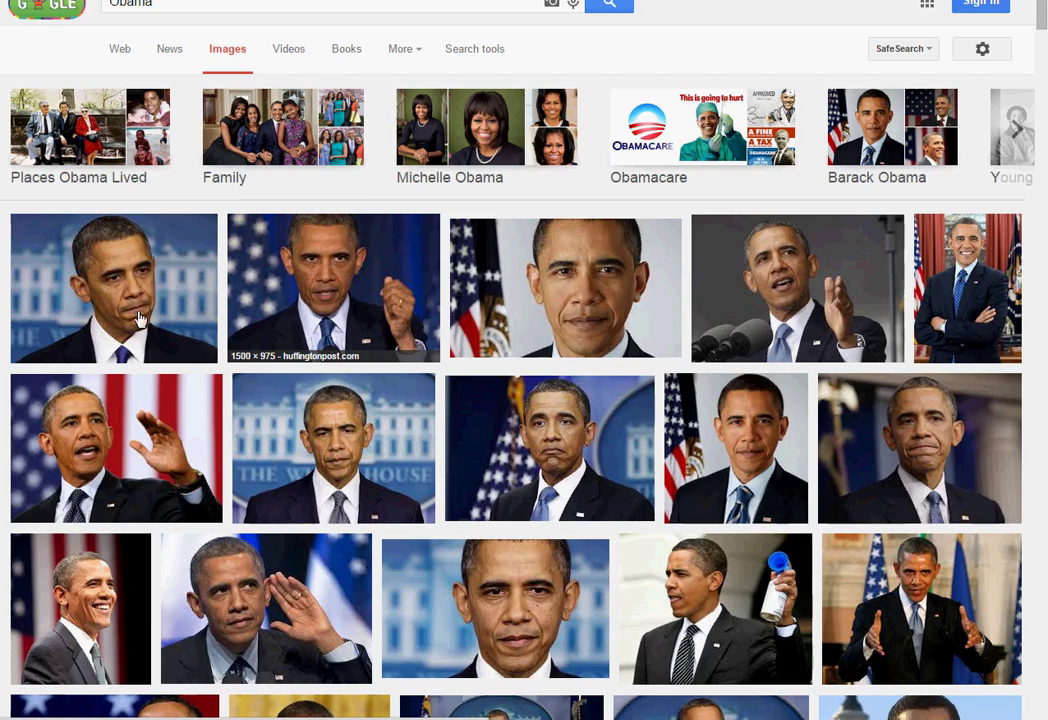
pyautogui.click(128, 292)
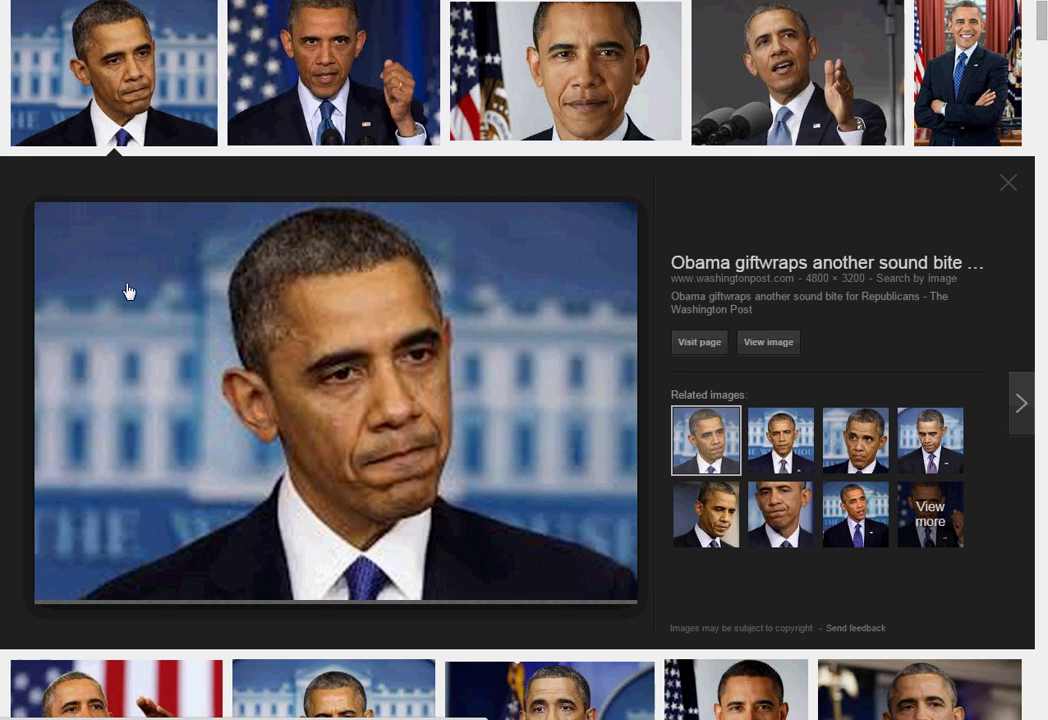
pyautogui.click(785, 345)
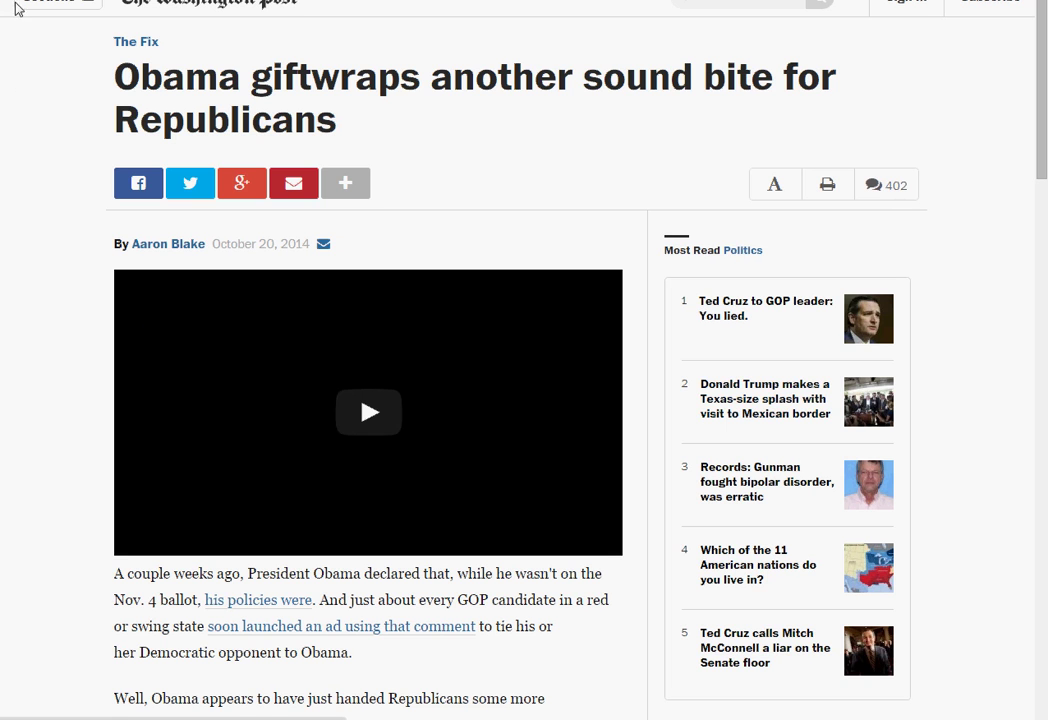
pyautogui.hotkey('alt', 'Left')
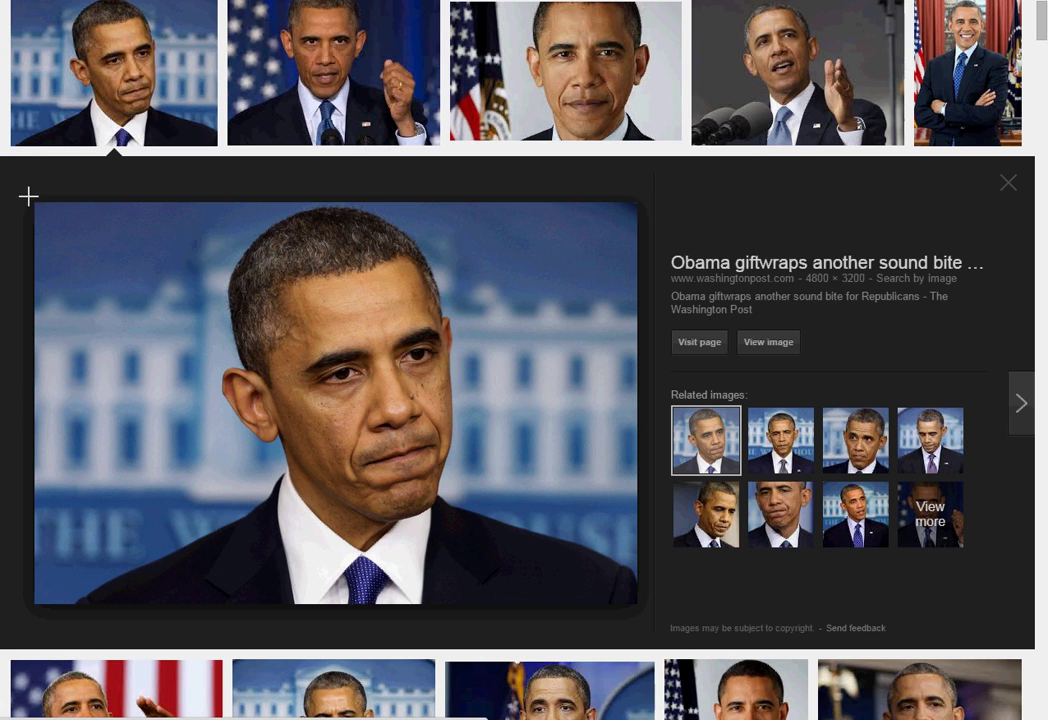
pyautogui.moveTo(35, 200); pyautogui.dragTo(635, 606)
# Save the captured portrait to the Desktop as Obama.png
pyautogui.click(152, 356)
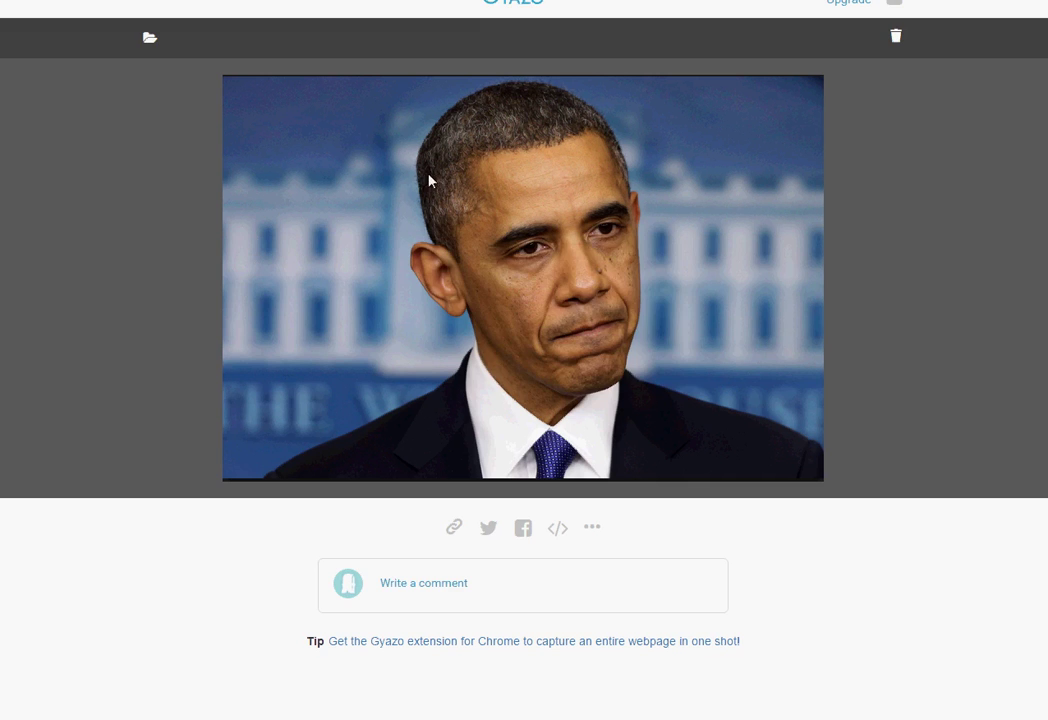
pyautogui.rightClick(481, 242)
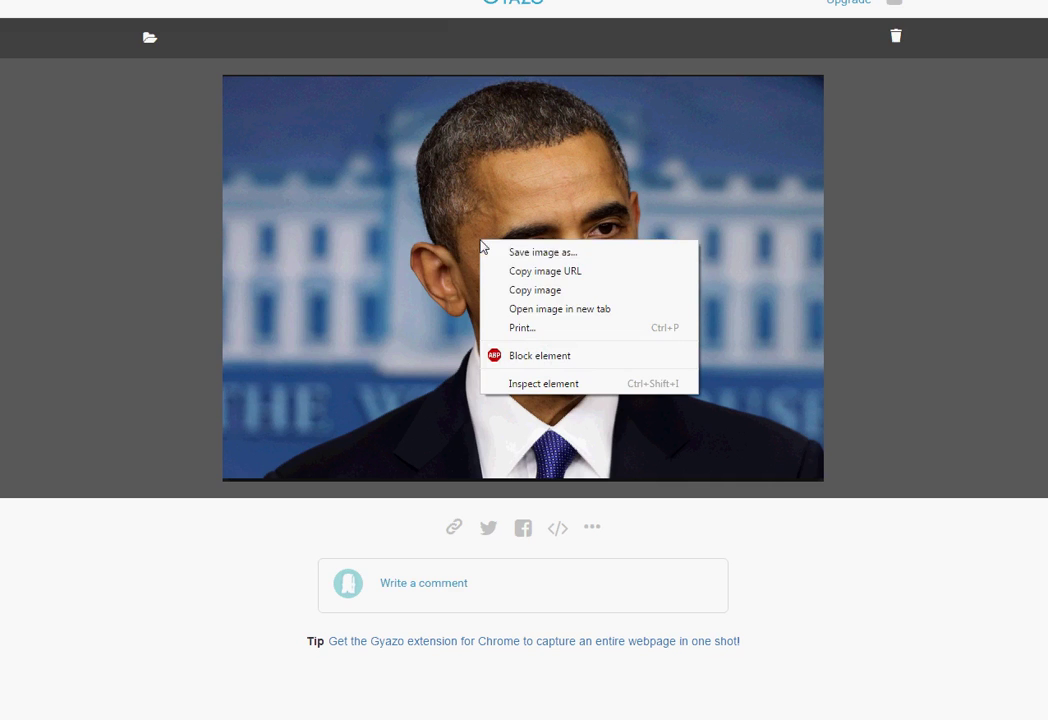
pyautogui.click(540, 252)
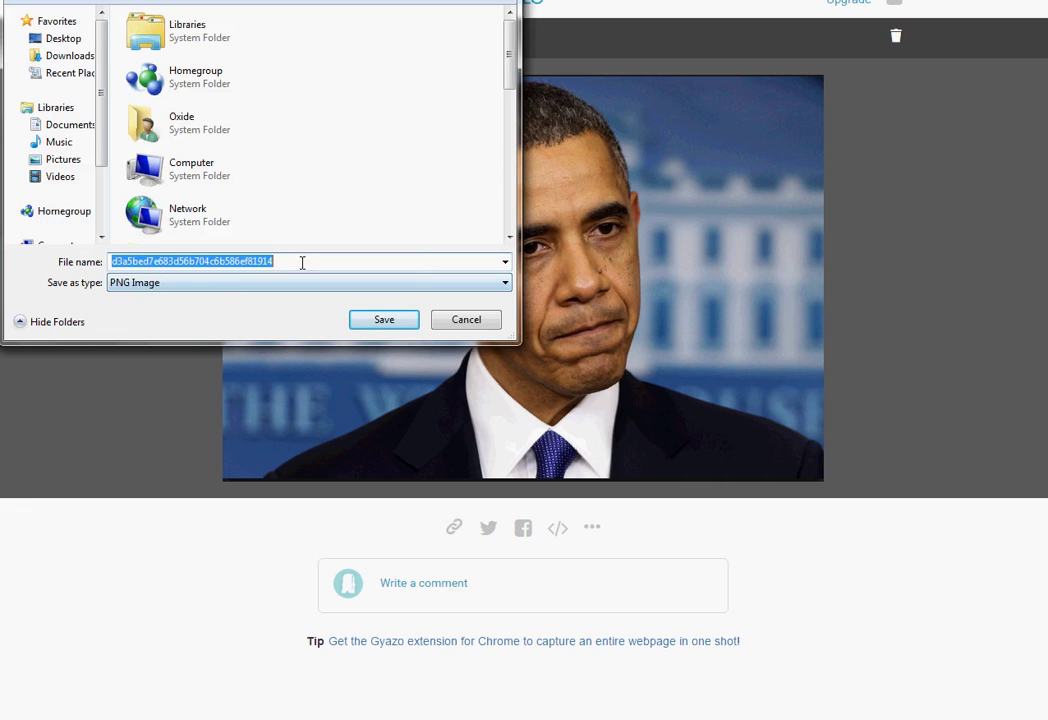
pyautogui.press('Tab')
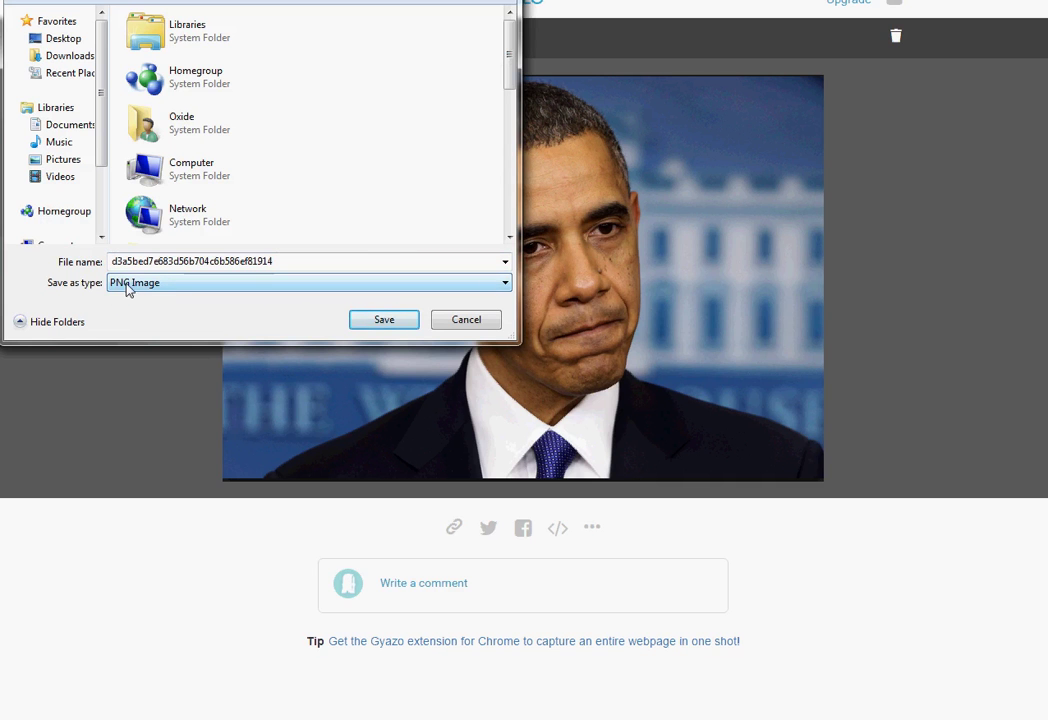
pyautogui.moveTo(194, 0); pyautogui.dragTo(318, 190)
pyautogui.click(196, 275)
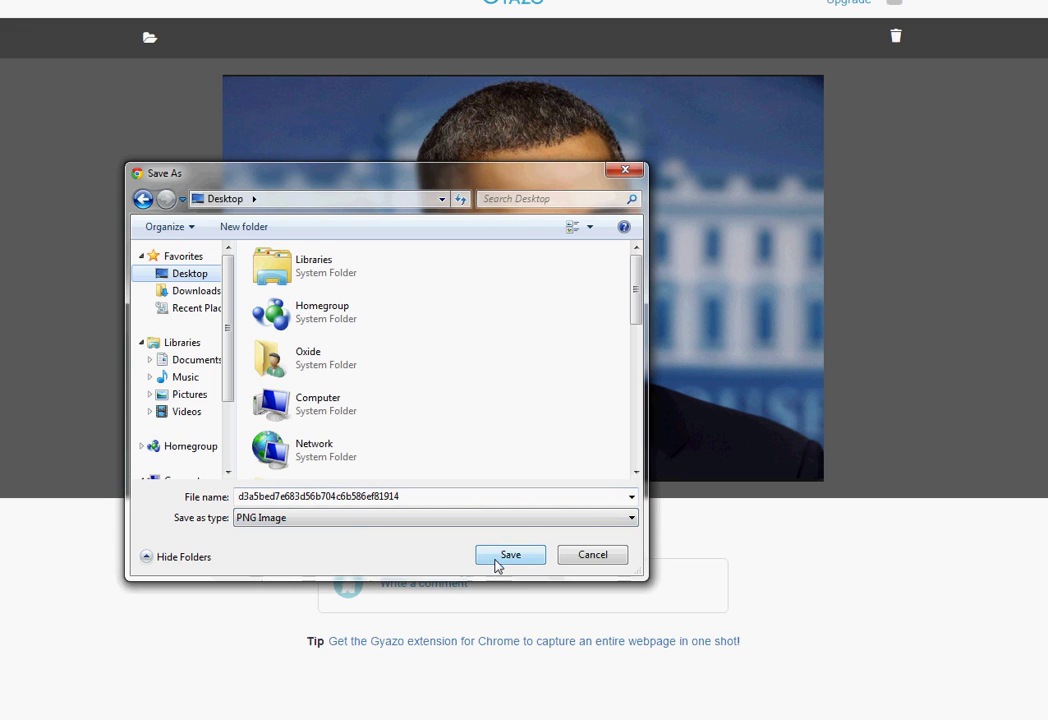
pyautogui.doubleClick(470, 492)
pyautogui.write('Obama')
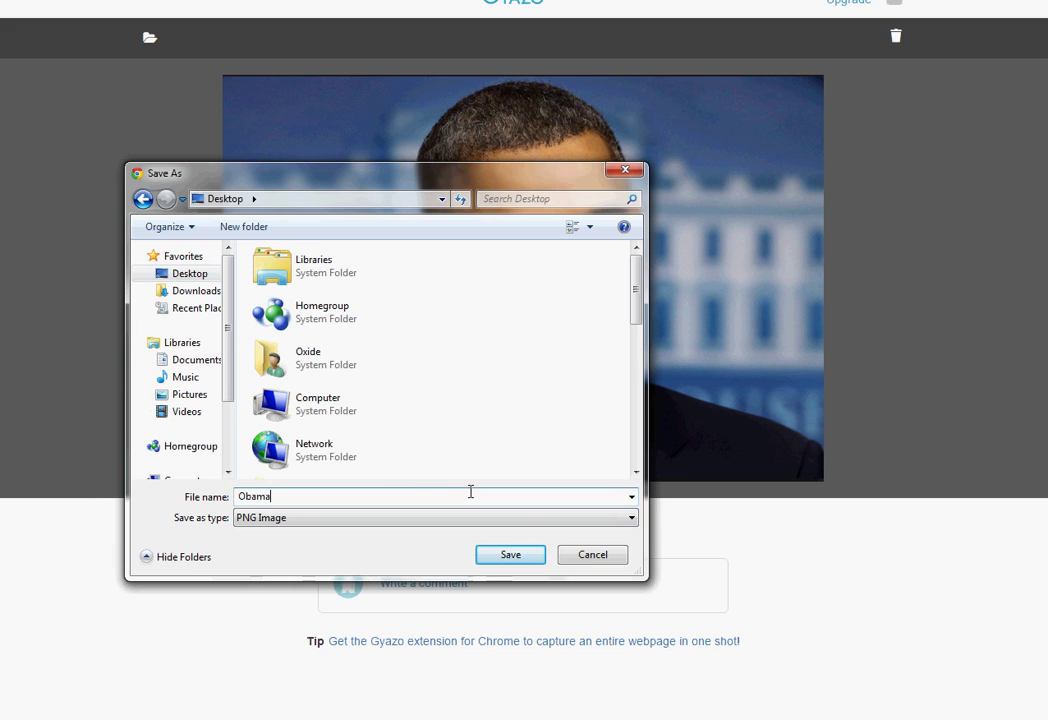
pyautogui.click(512, 556)
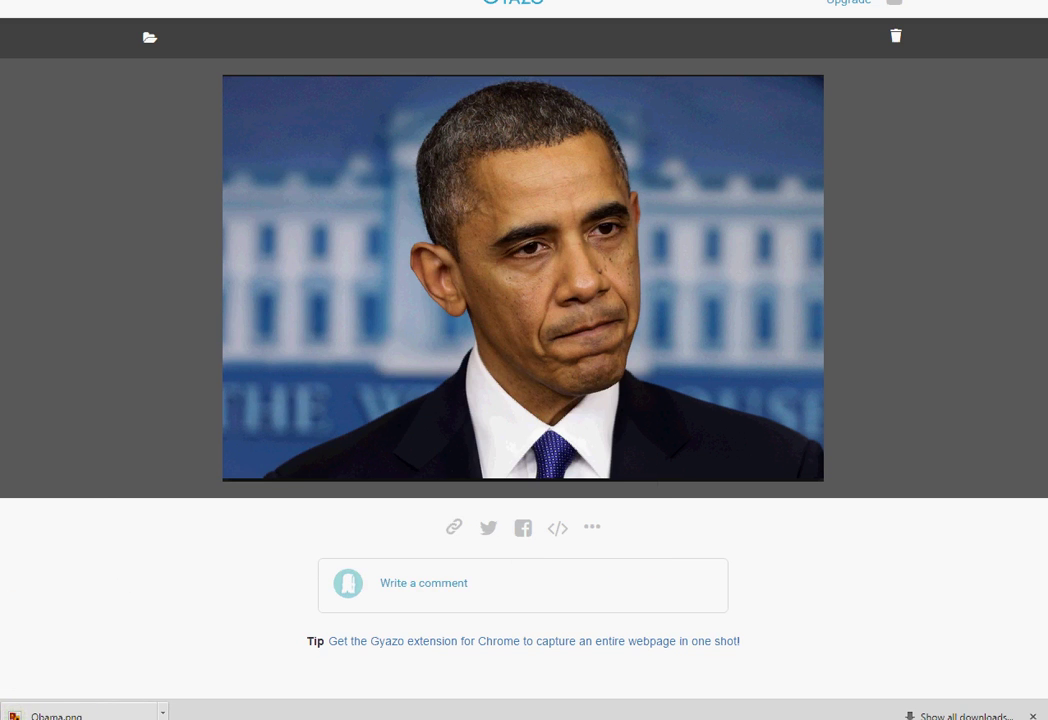
pyautogui.hotkey('alt', 'Tab')
# Open Obama.png from the Desktop in Photoshop via File > Open
pyautogui.click(111, 88)
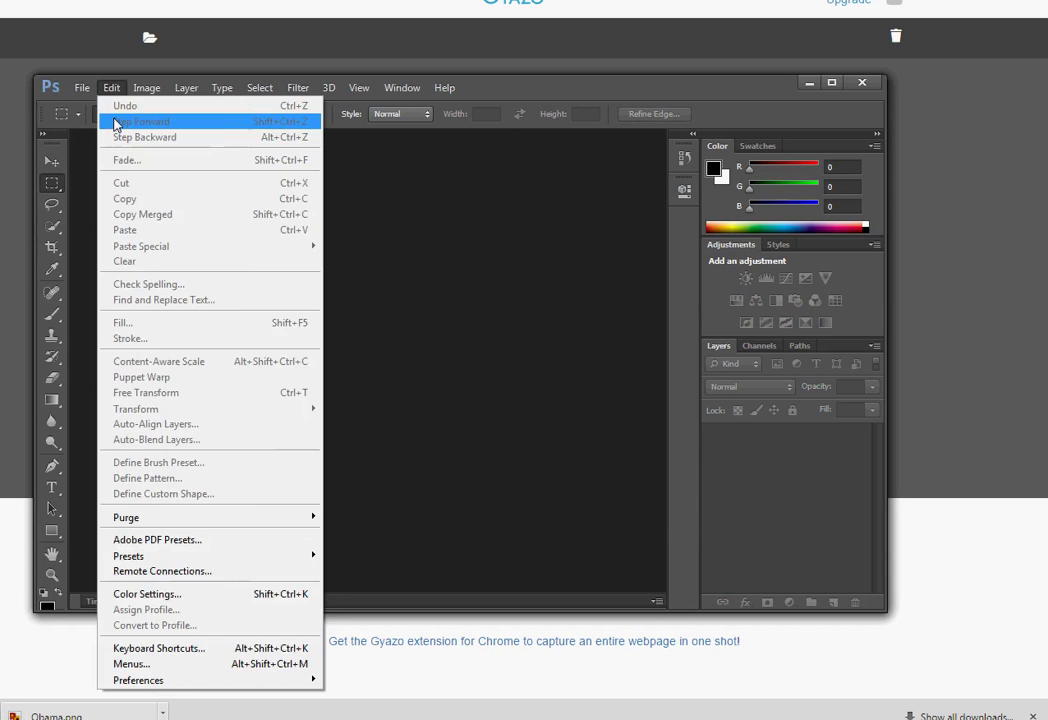
pyautogui.moveTo(82, 88)
pyautogui.click(87, 122)
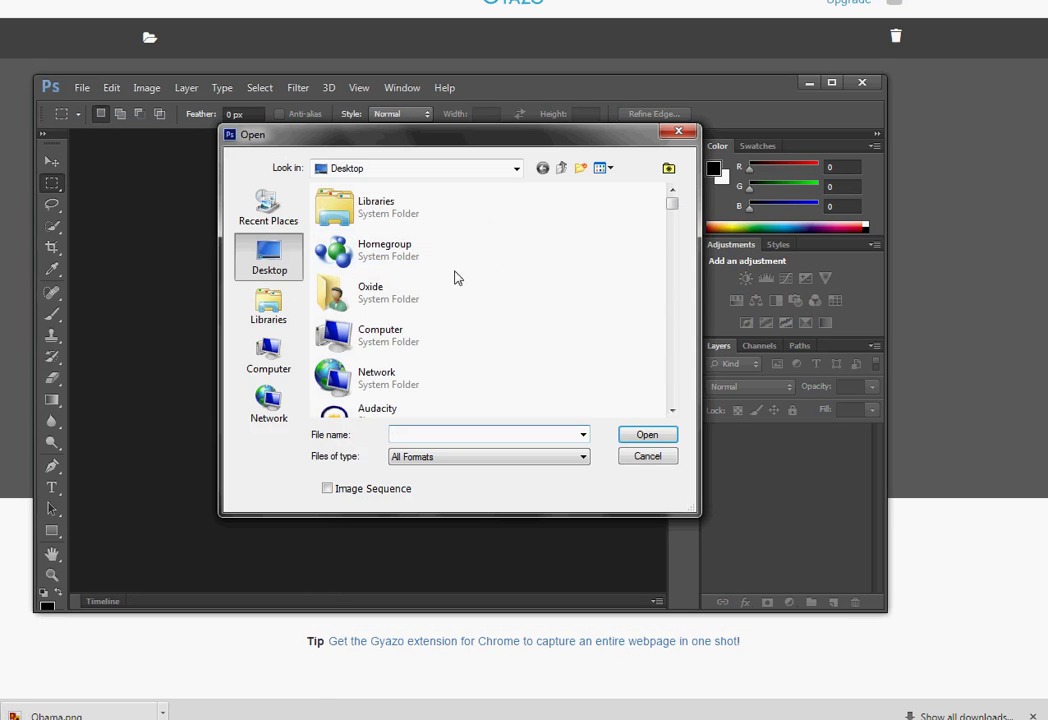
pyautogui.moveTo(673, 206); pyautogui.dragTo(674, 252)
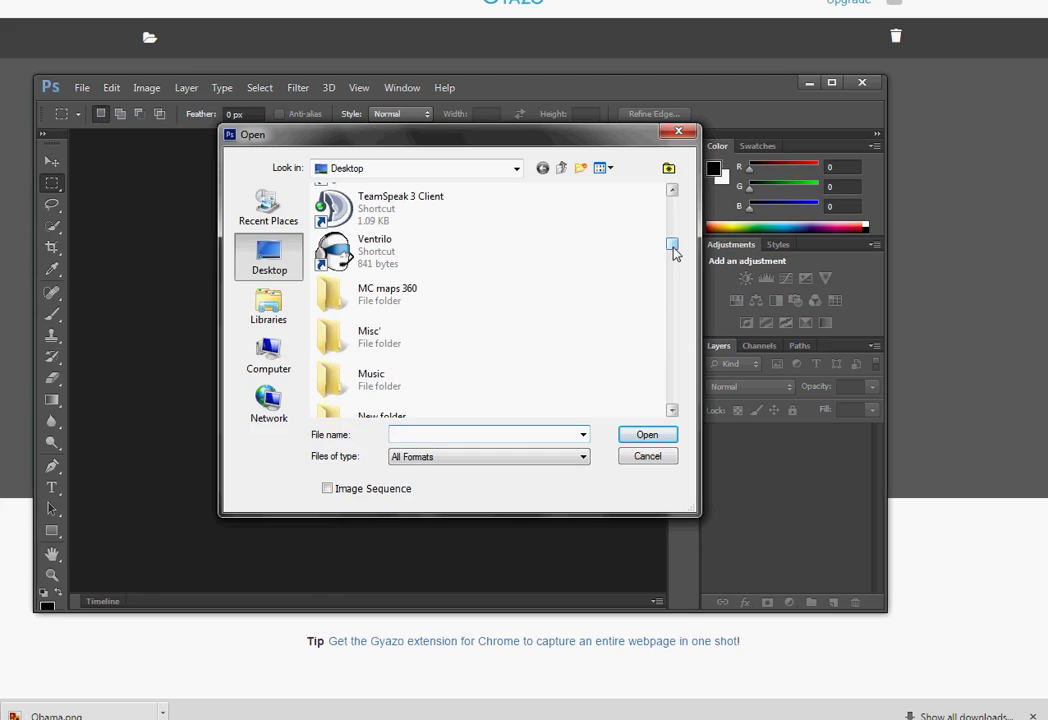
pyautogui.write('oba')
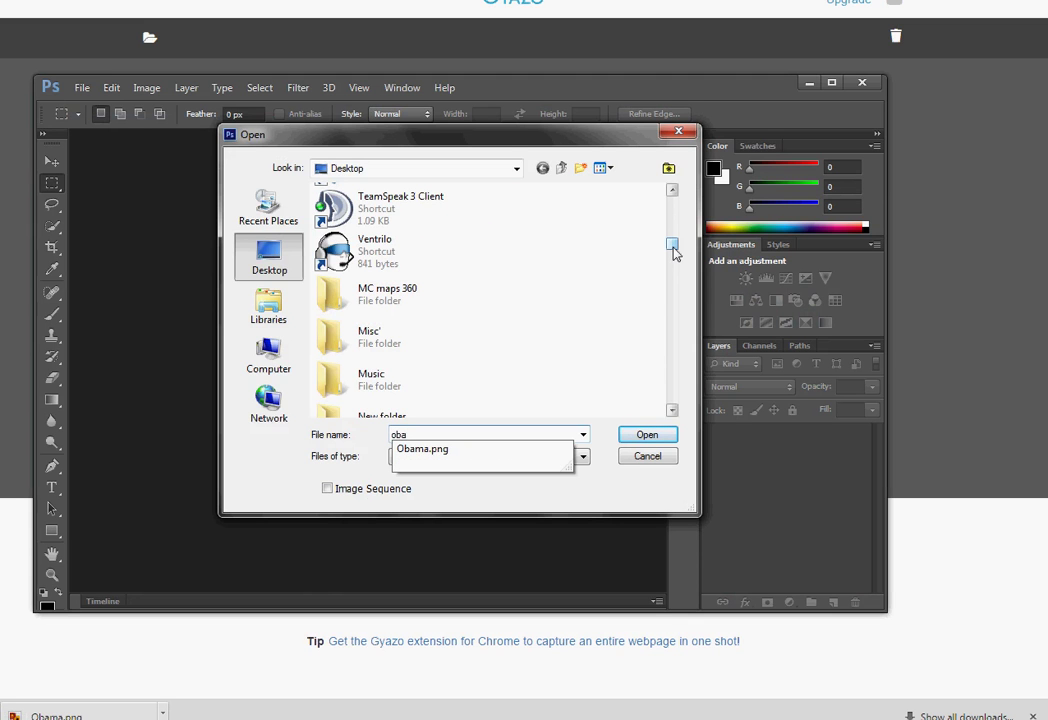
pyautogui.click(473, 450)
pyautogui.click(633, 437)
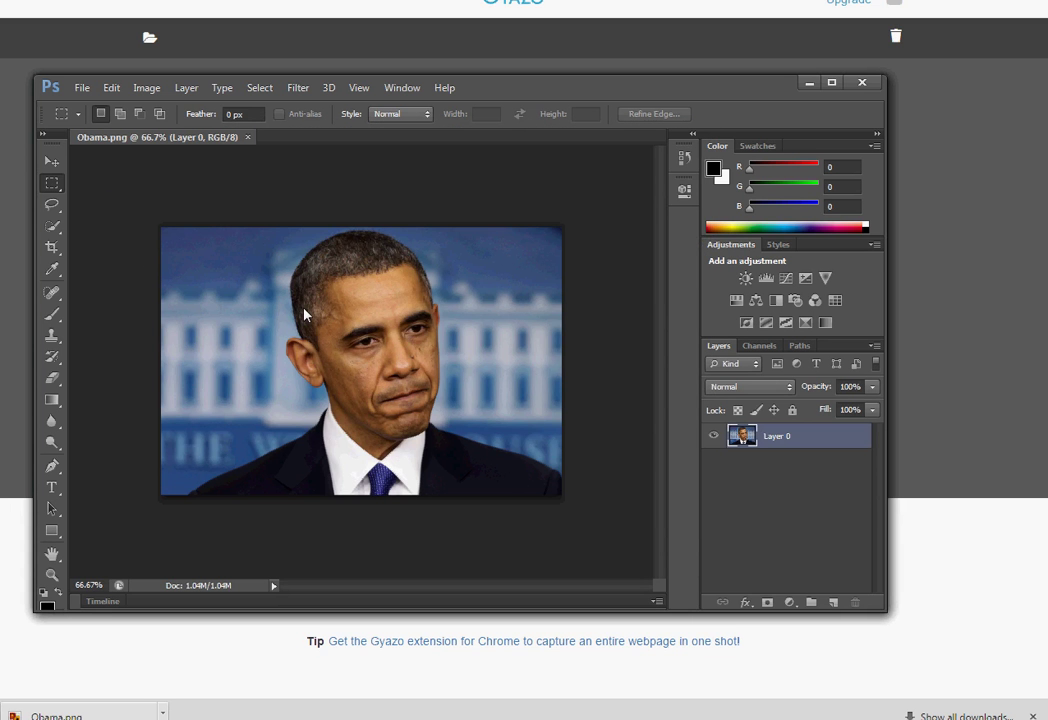
# Resize the image to 16 × 16 pixels with Bicubic Automatic resampling
pyautogui.click(147, 91)
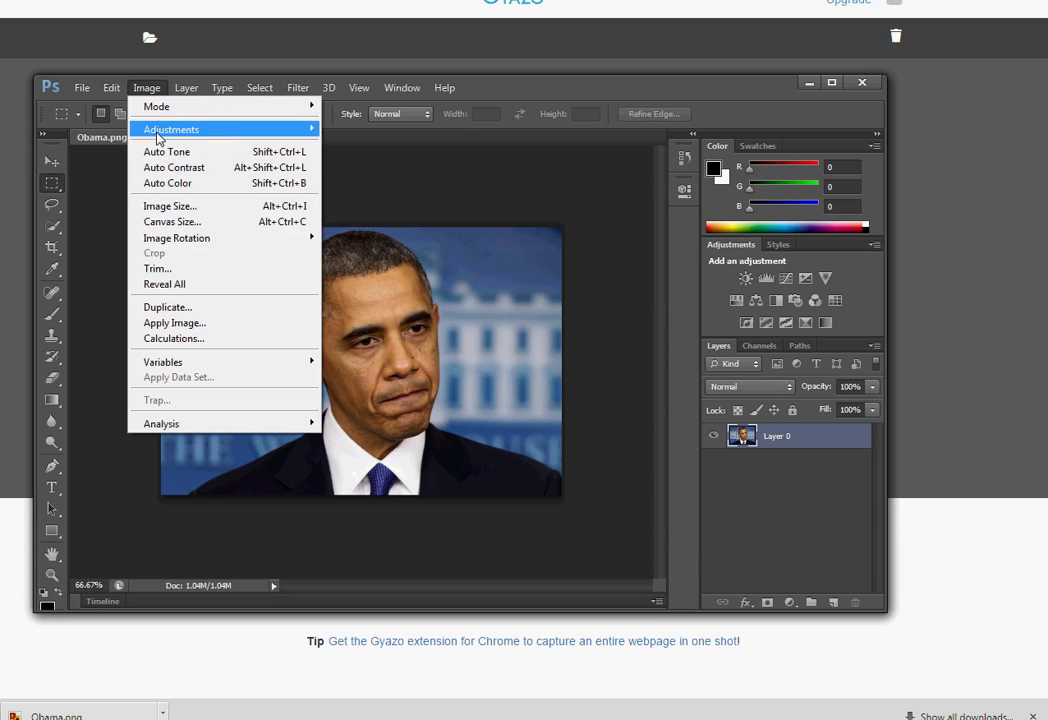
pyautogui.click(199, 207)
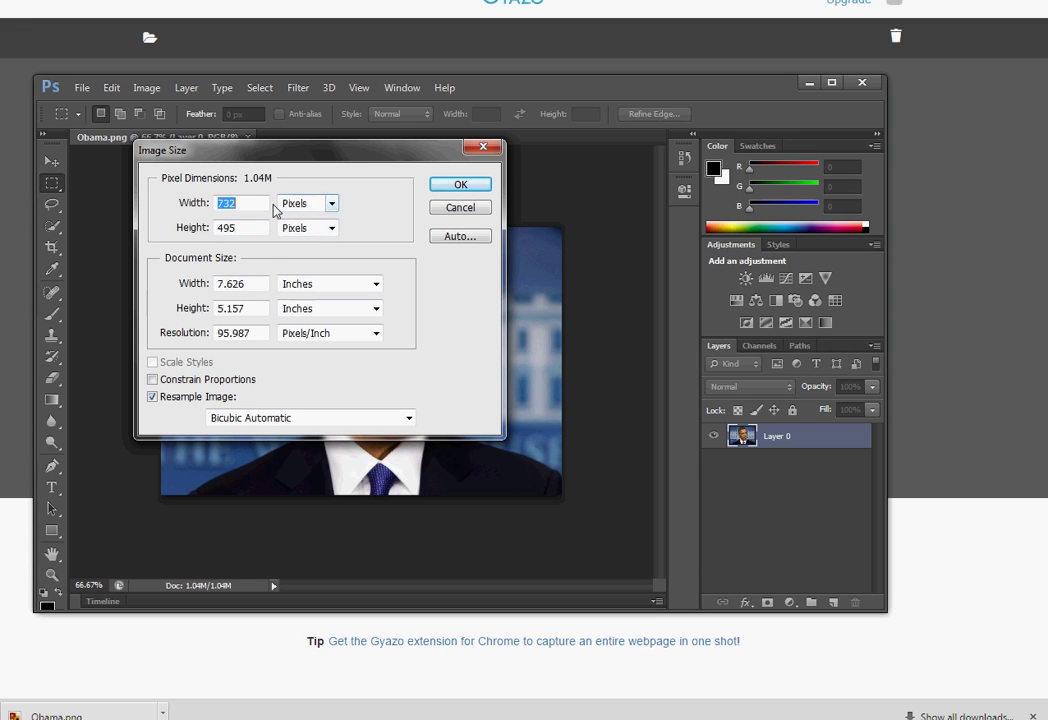
pyautogui.write('16')
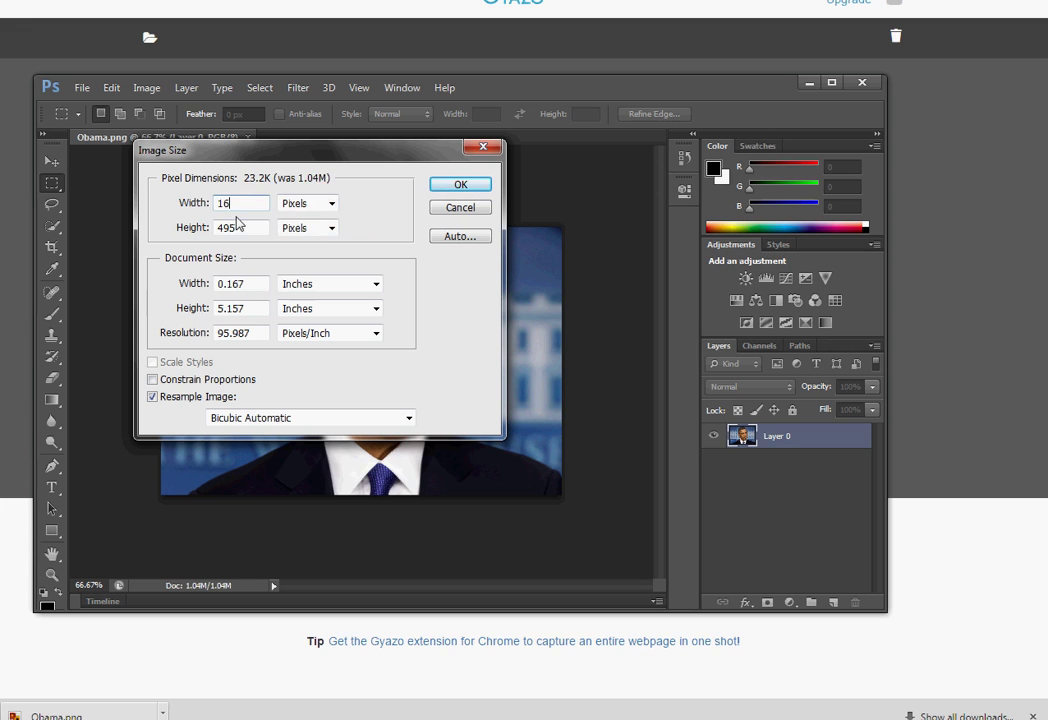
pyautogui.press('Tab')
pyautogui.write('2')
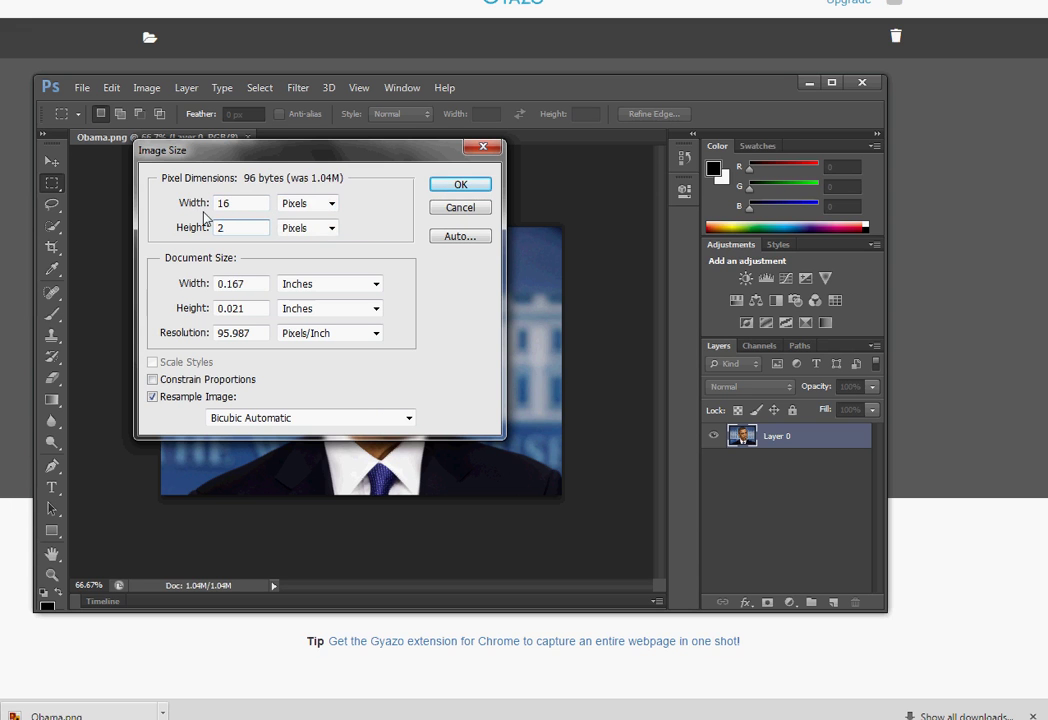
pyautogui.press('BackSpace')
pyautogui.write('16')
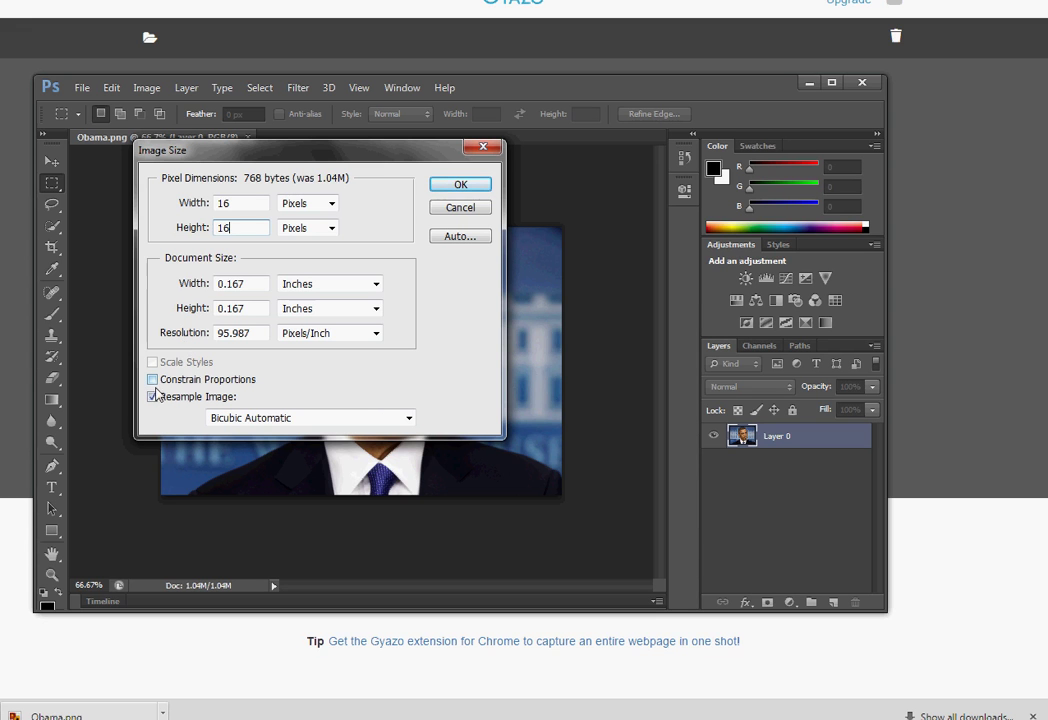
pyautogui.click(409, 420)
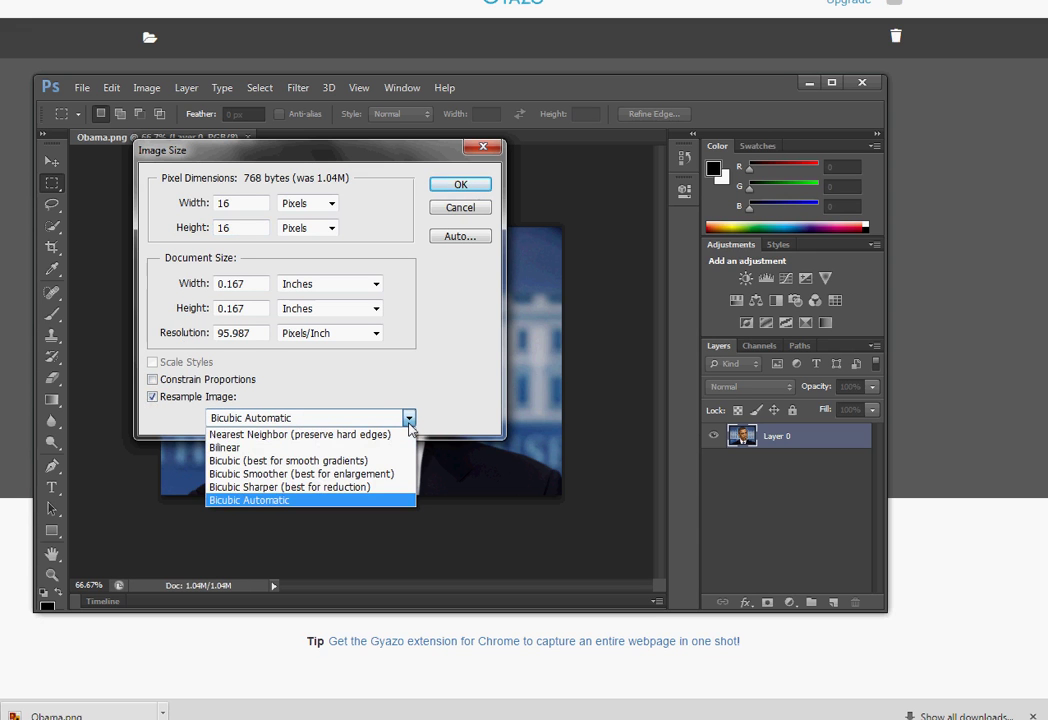
pyautogui.click(220, 422)
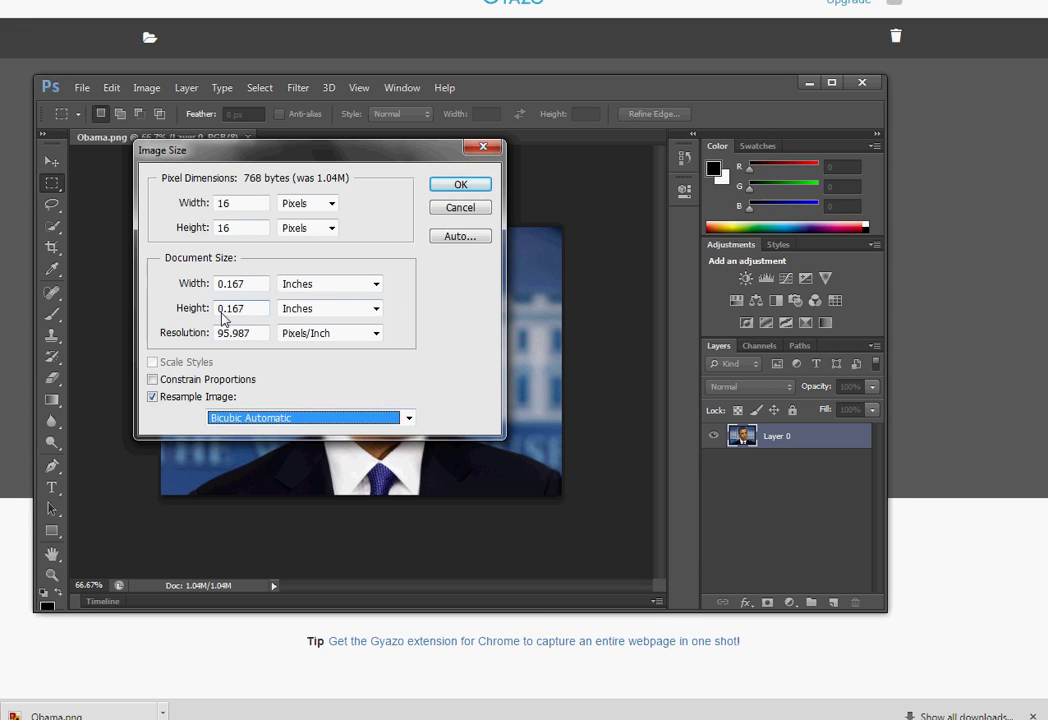
pyautogui.click(460, 185)
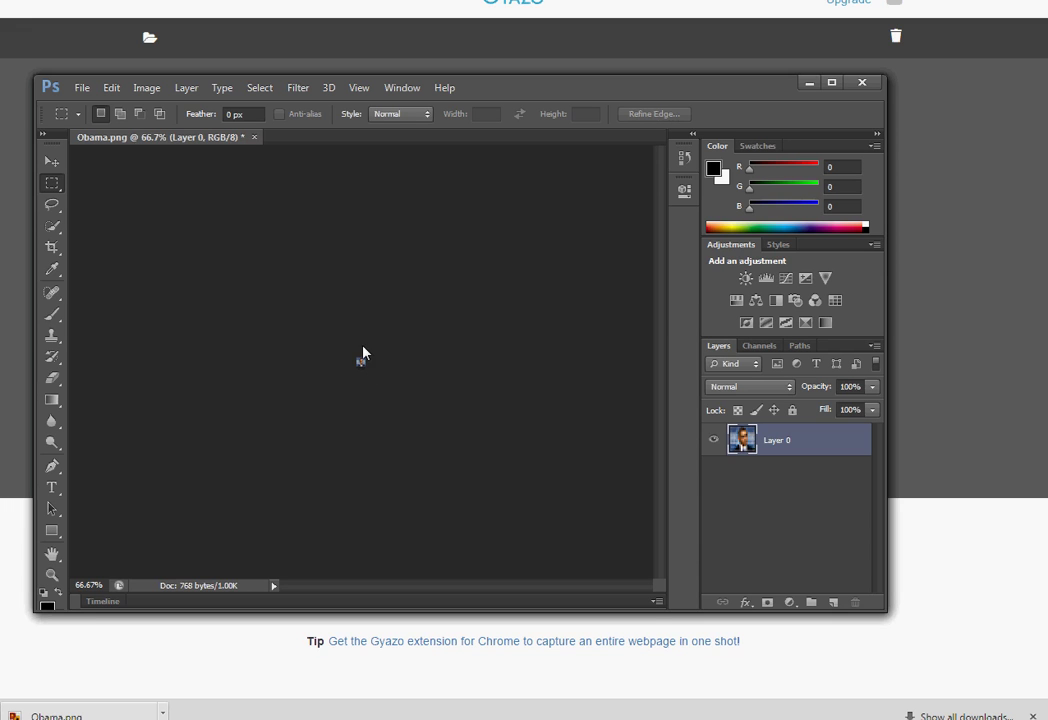
# Export via Save for Web as a Maximum-quality JPEG named 'Obamas' on the Desktop
pyautogui.click(83, 89)
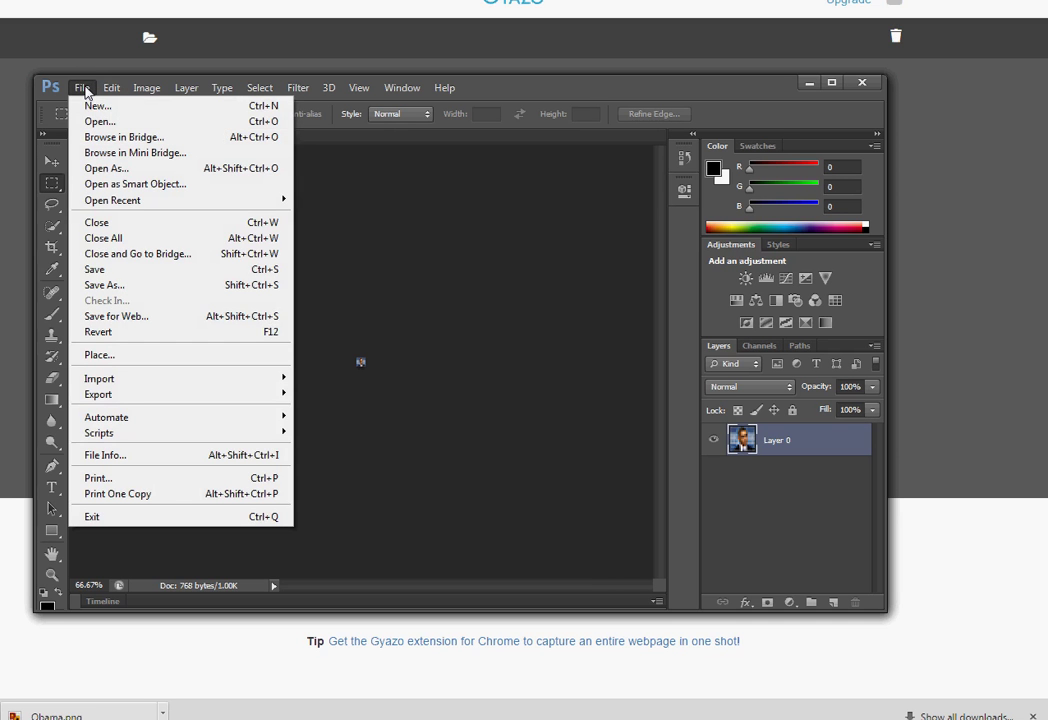
pyautogui.click(157, 316)
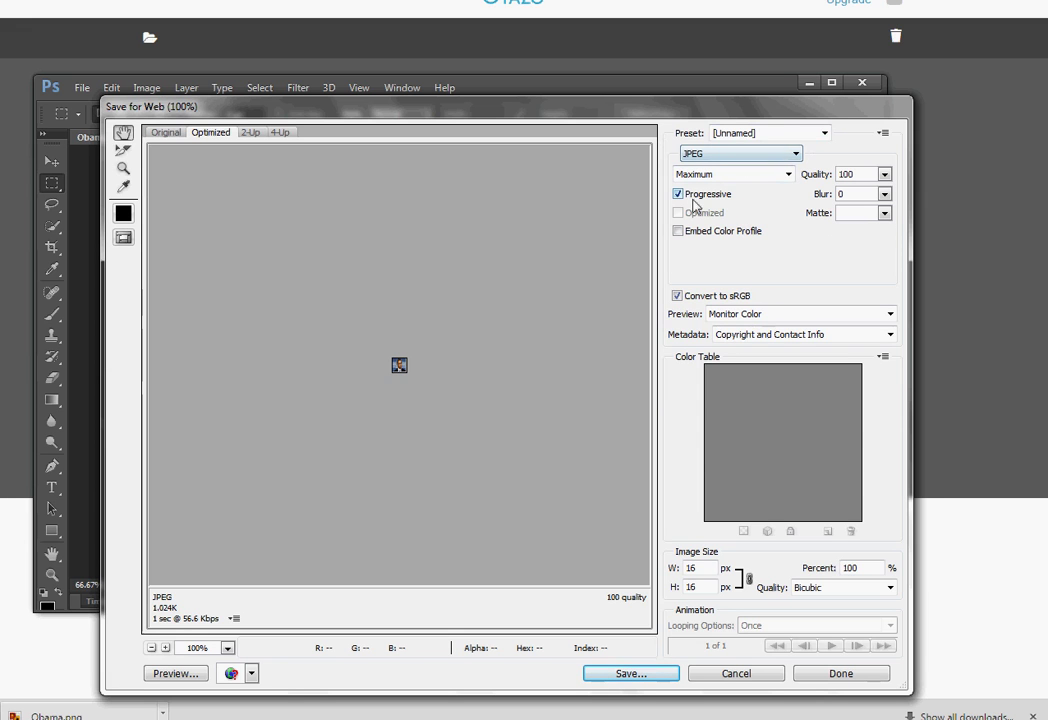
pyautogui.click(787, 180)
pyautogui.click(773, 245)
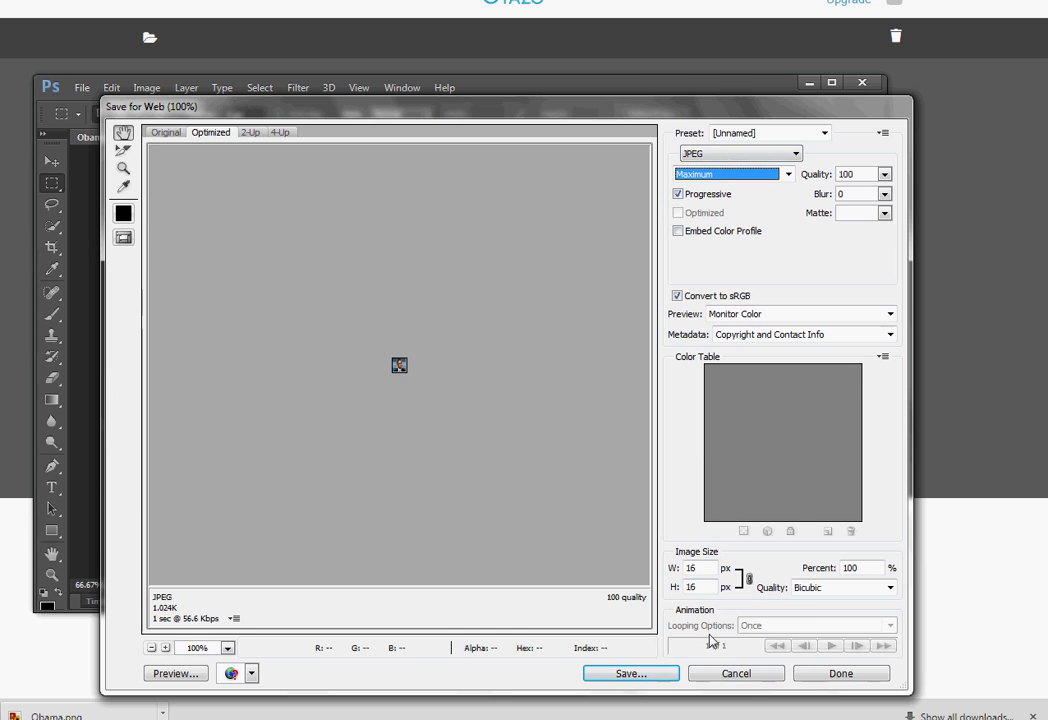
pyautogui.click(655, 673)
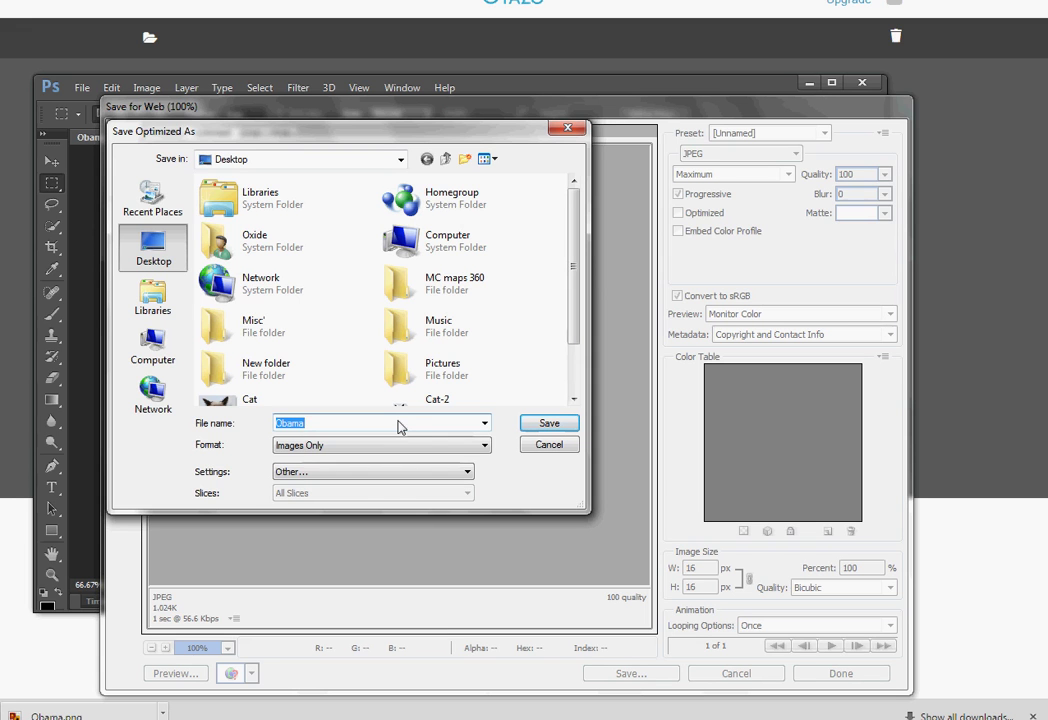
pyautogui.write('Obama')
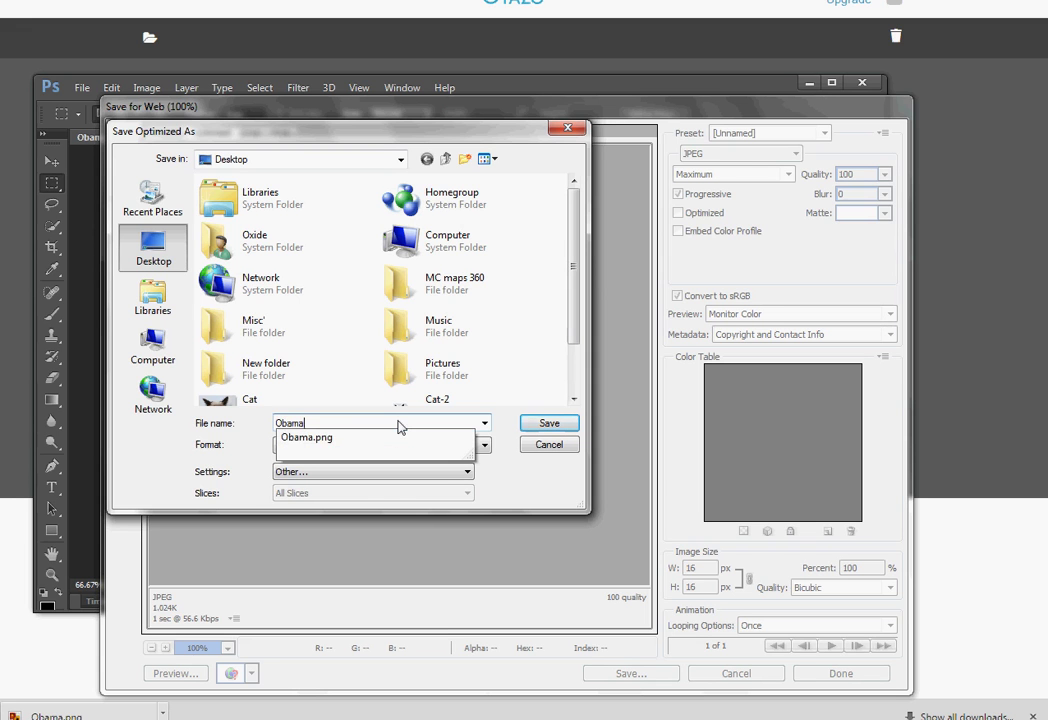
pyautogui.write('s')
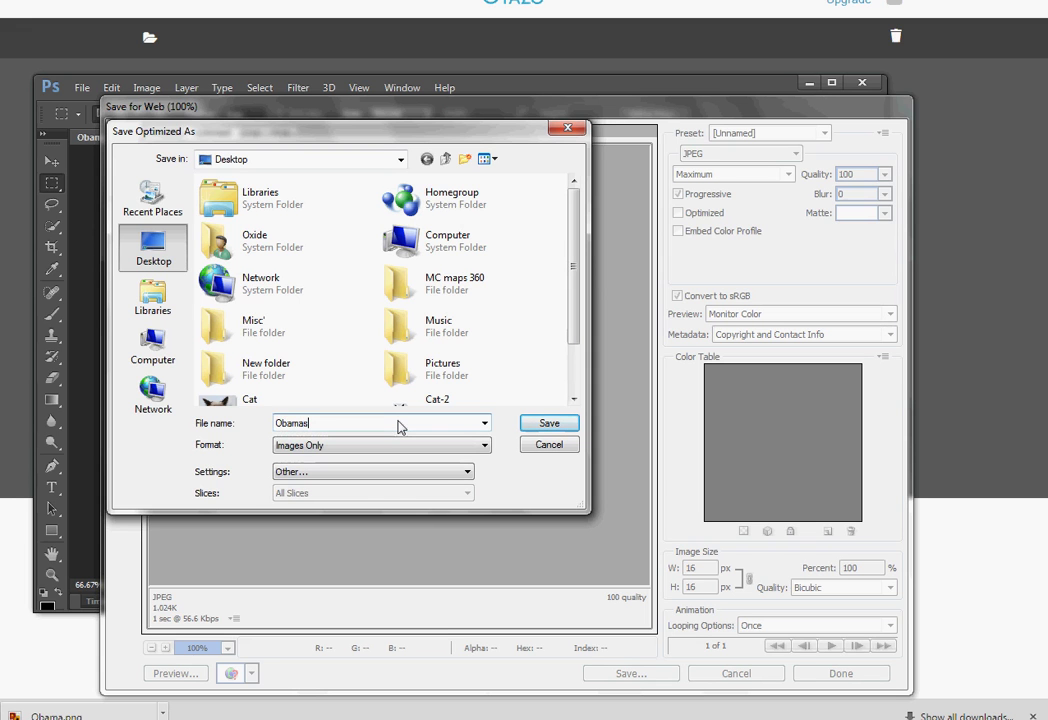
pyautogui.click(562, 425)
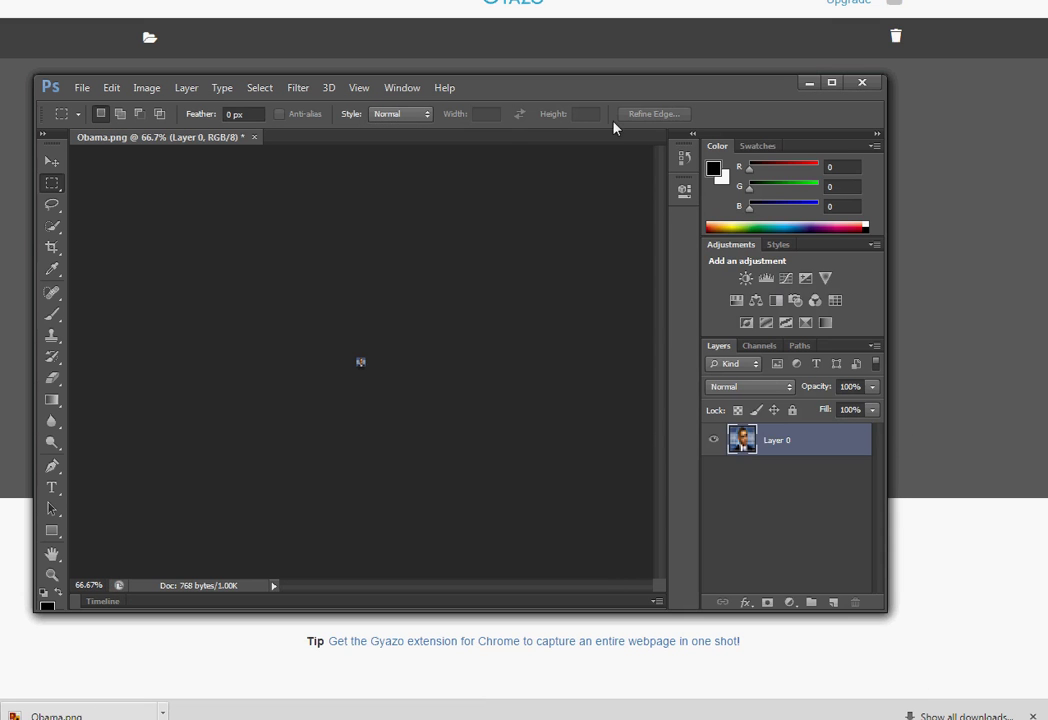